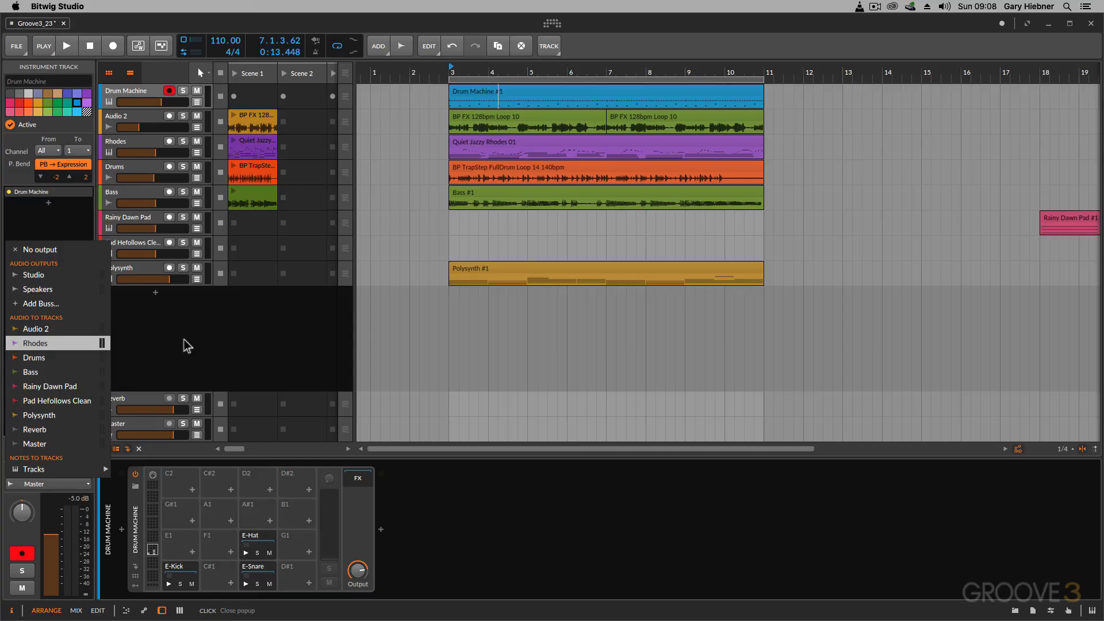
- Add an audio track below the Drum Machine track and name it Drums Audio
click(187, 345)
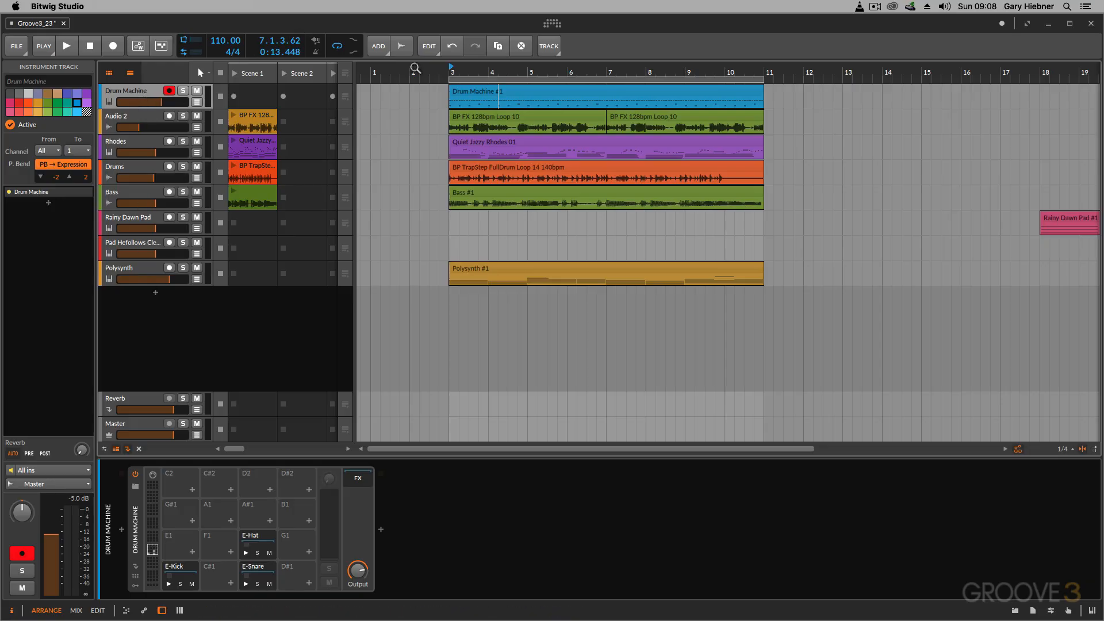
click(383, 48)
click(397, 82)
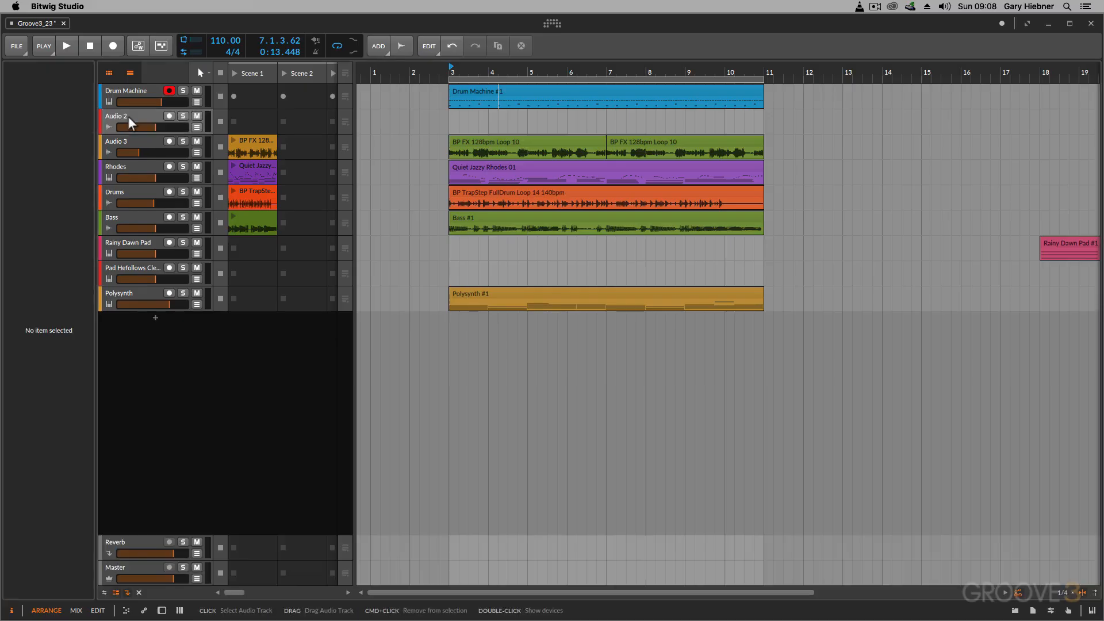
double_click(128, 116)
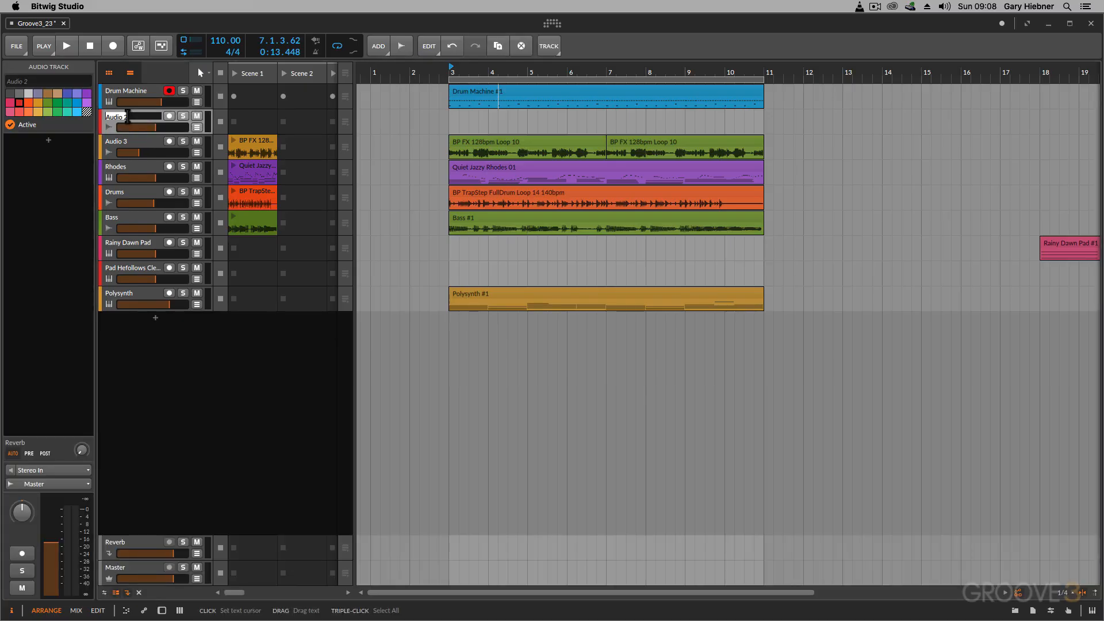
text(Drums Audio)
key(Return)
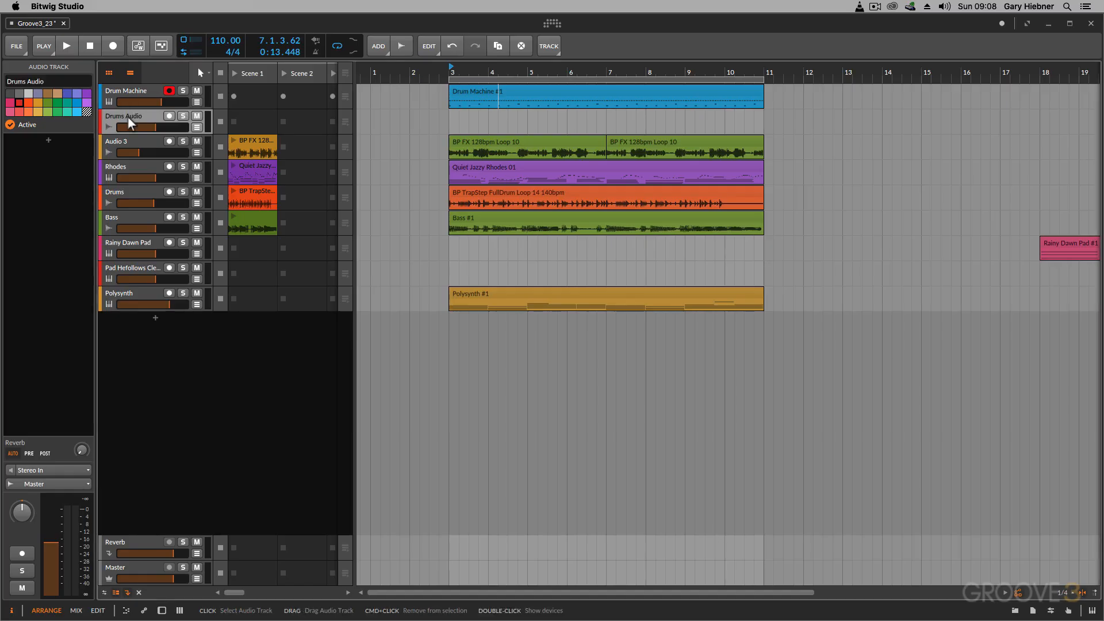
- Route the Drum Machine track's output to the Drums Audio track
click(132, 91)
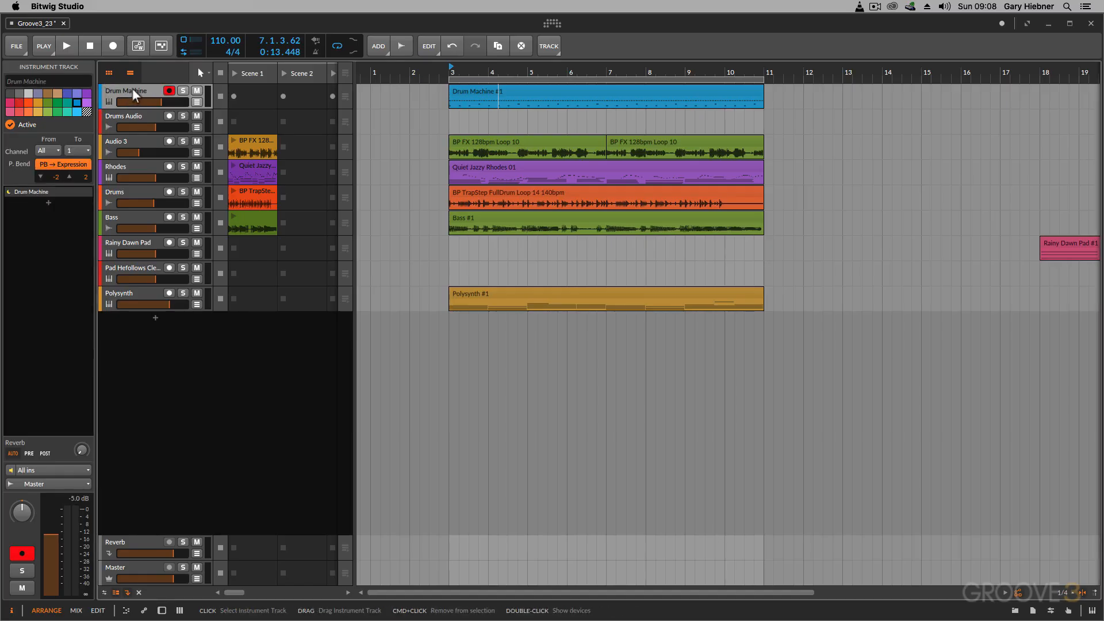
click(49, 484)
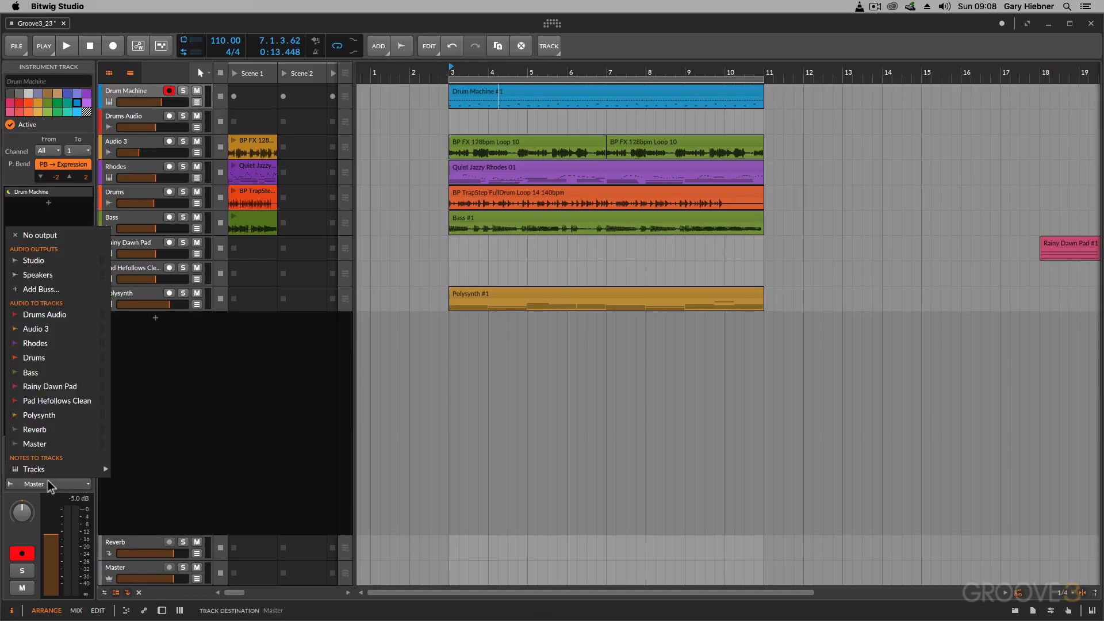
click(50, 315)
- Arm the Drums Audio track for recording and set its input to Drum Machine (PRE)
click(170, 116)
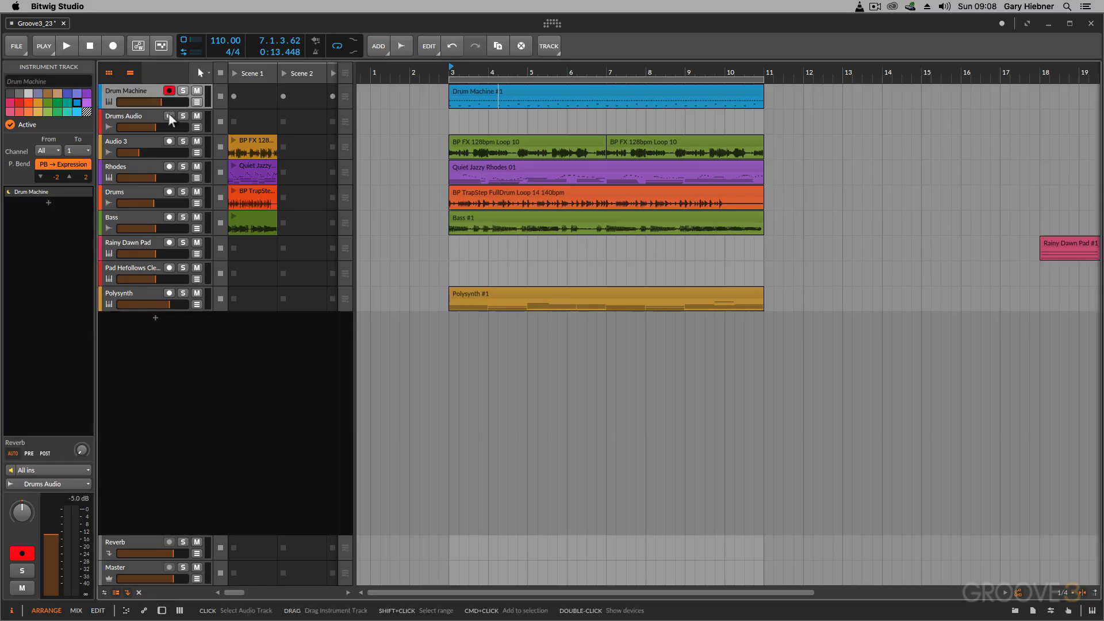
click(144, 117)
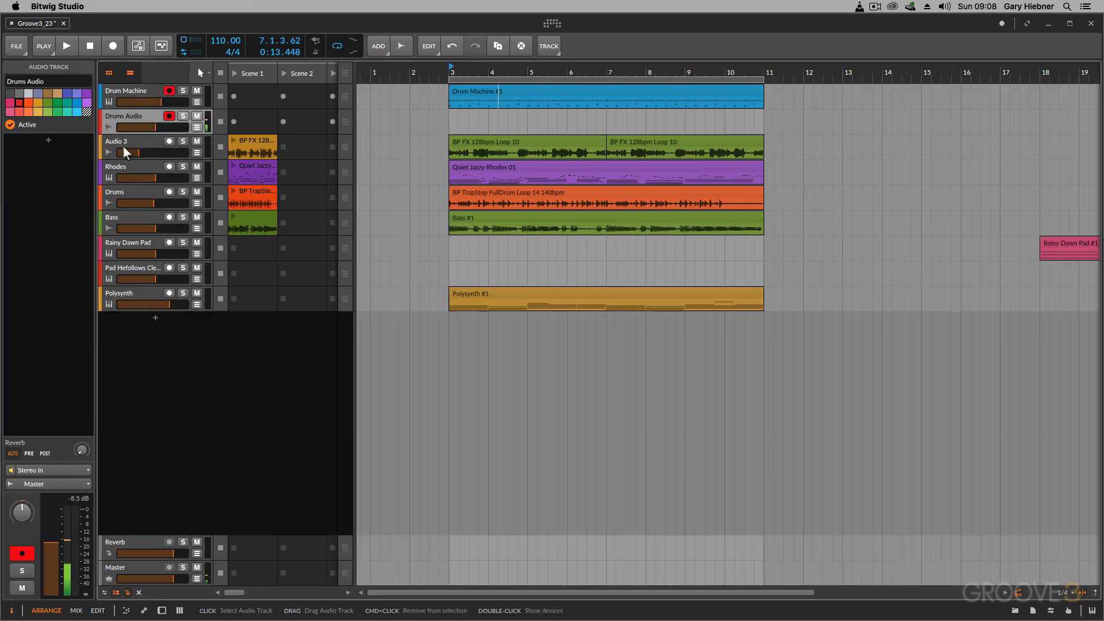
click(60, 470)
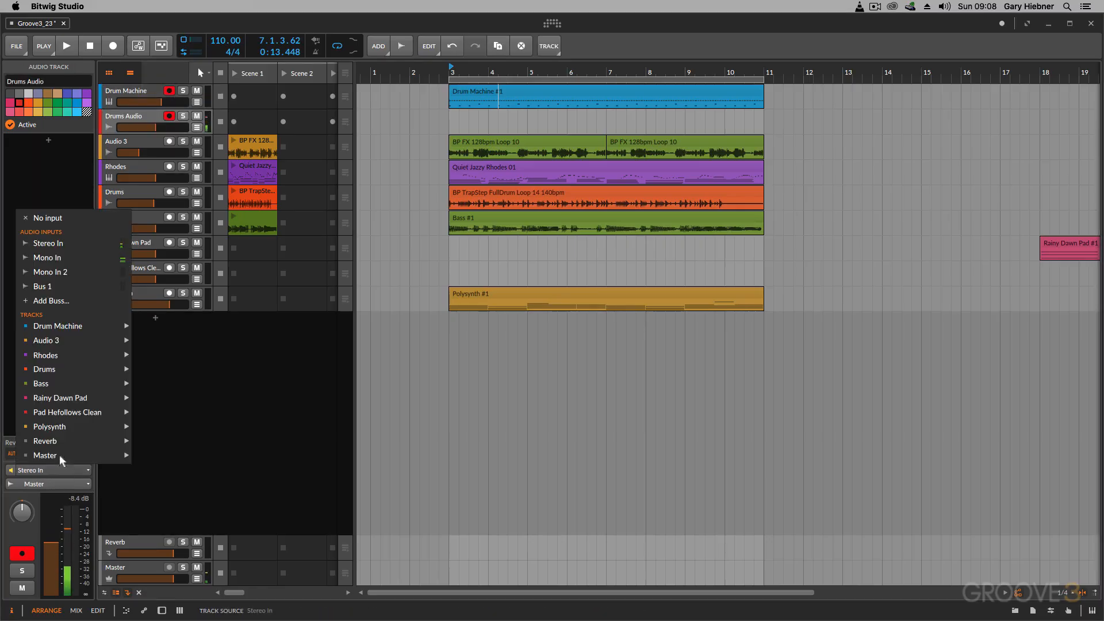
mouse_move(60, 329)
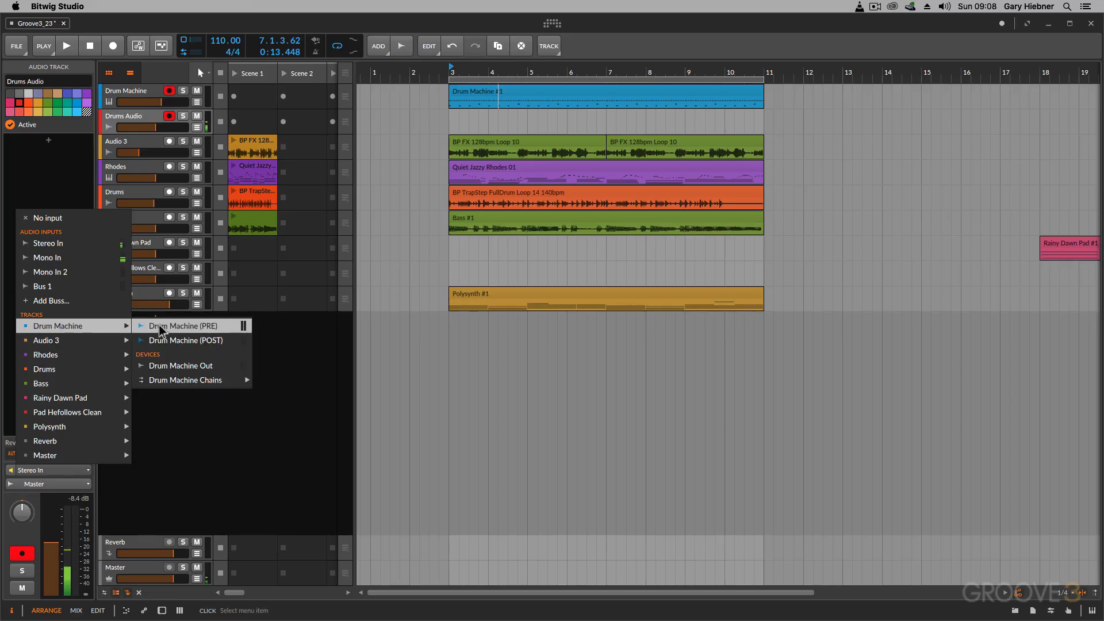
click(189, 326)
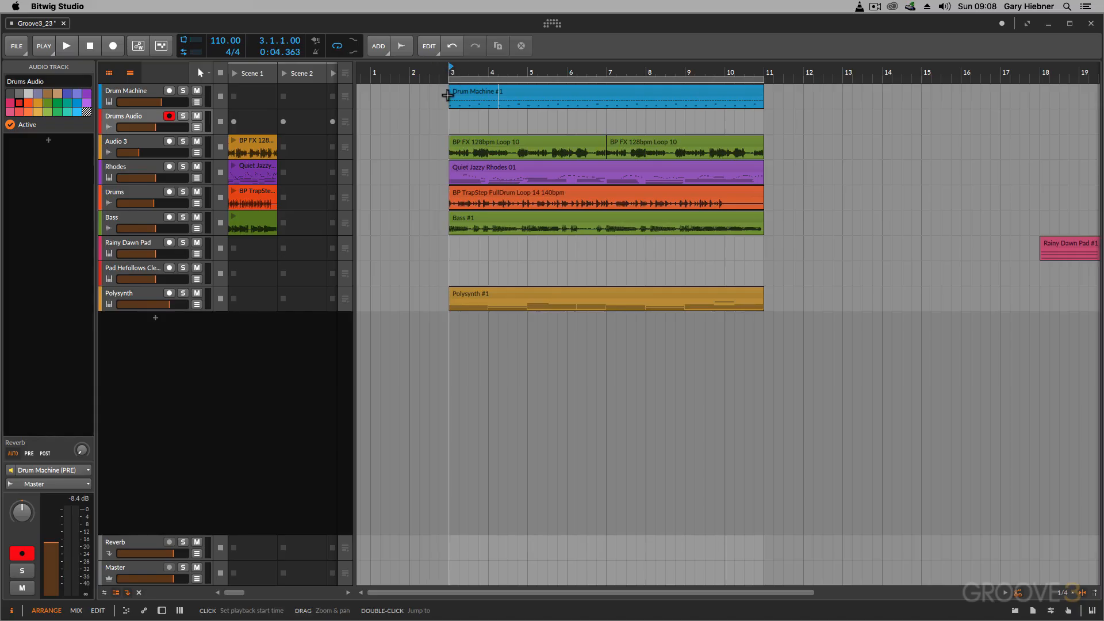
- Record the drum machine's output onto the Drums Audio track from bar 3 to about bar 7
click(112, 44)
click(65, 45)
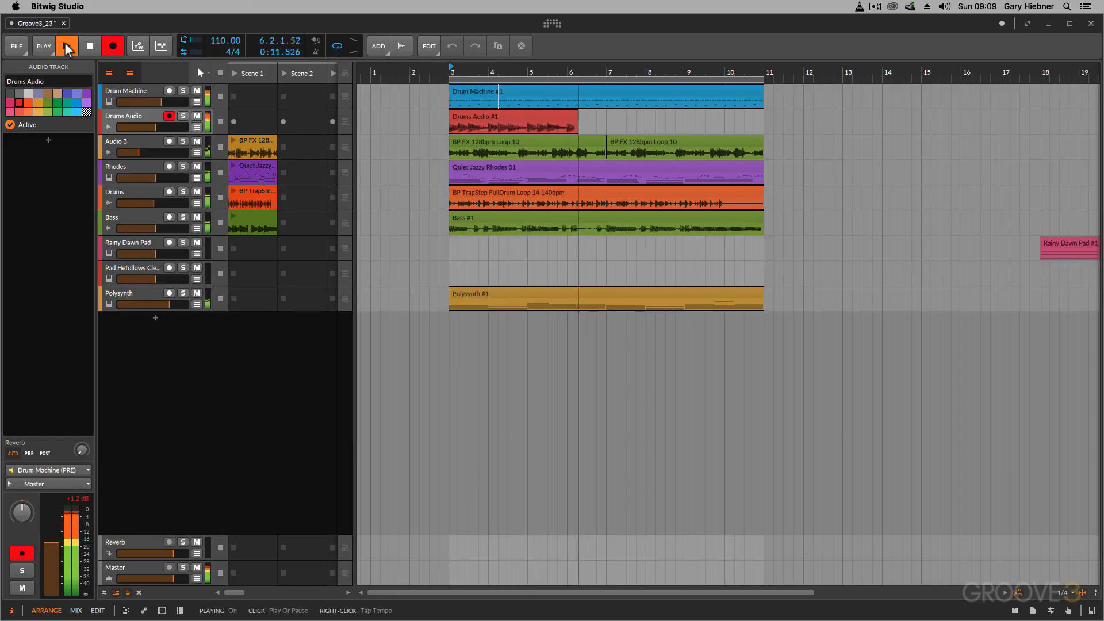
click(67, 49)
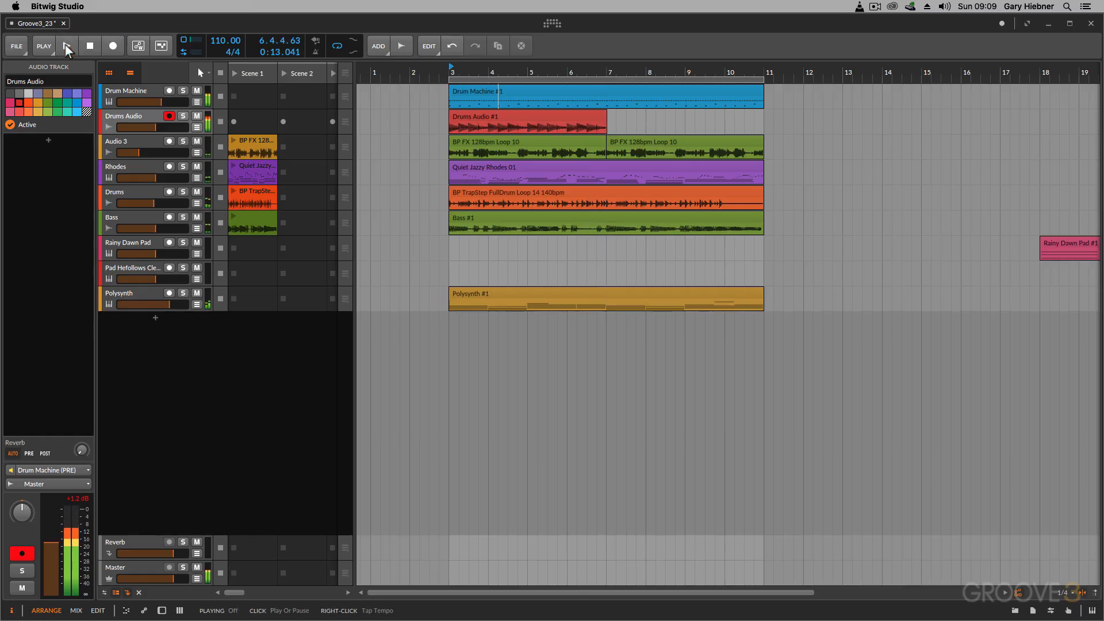
- Disarm and solo the Drums Audio track, and play back the start of the recorded clip
click(169, 115)
click(183, 115)
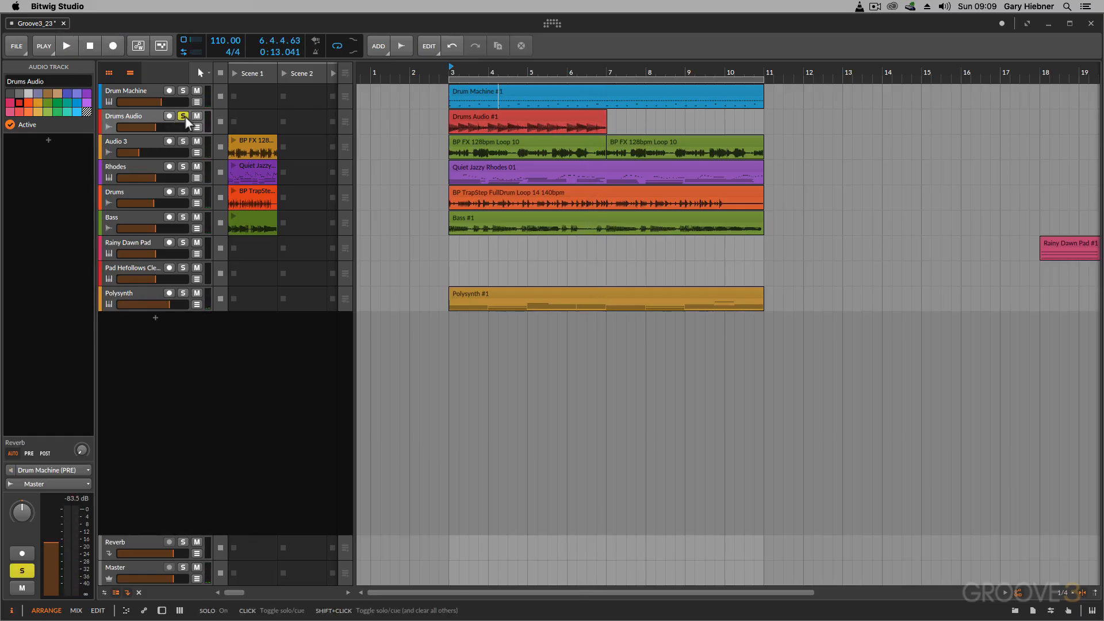
key(space)
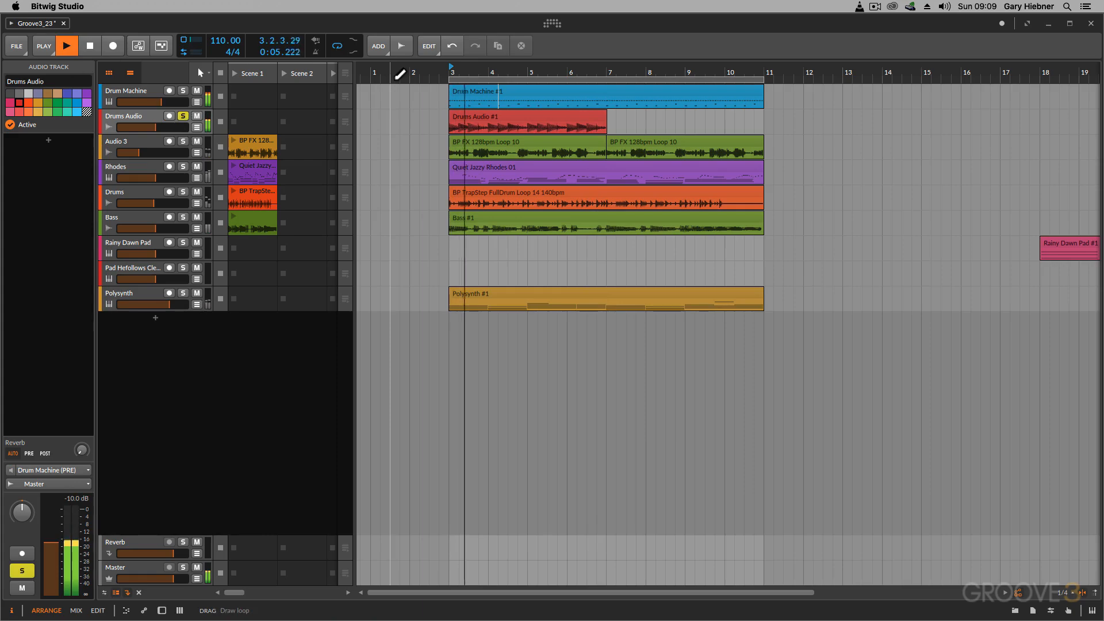
key(space)
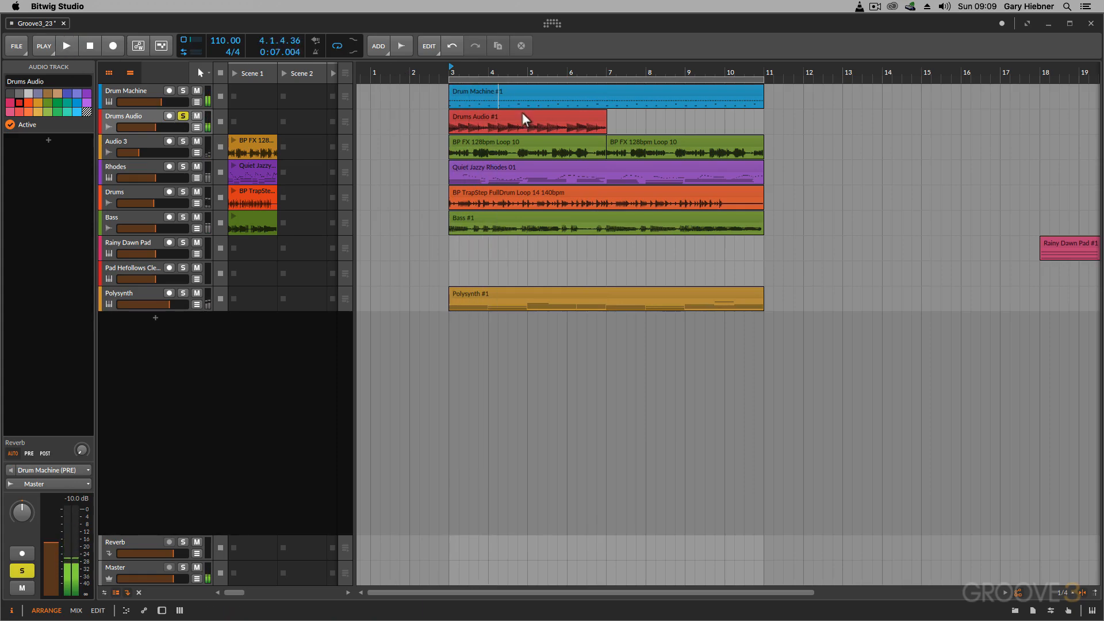
- Copy the recorded Drums Audio clip into the track's Scene 2 launcher slot and open it in the detail editor
drag(523, 114, 303, 121)
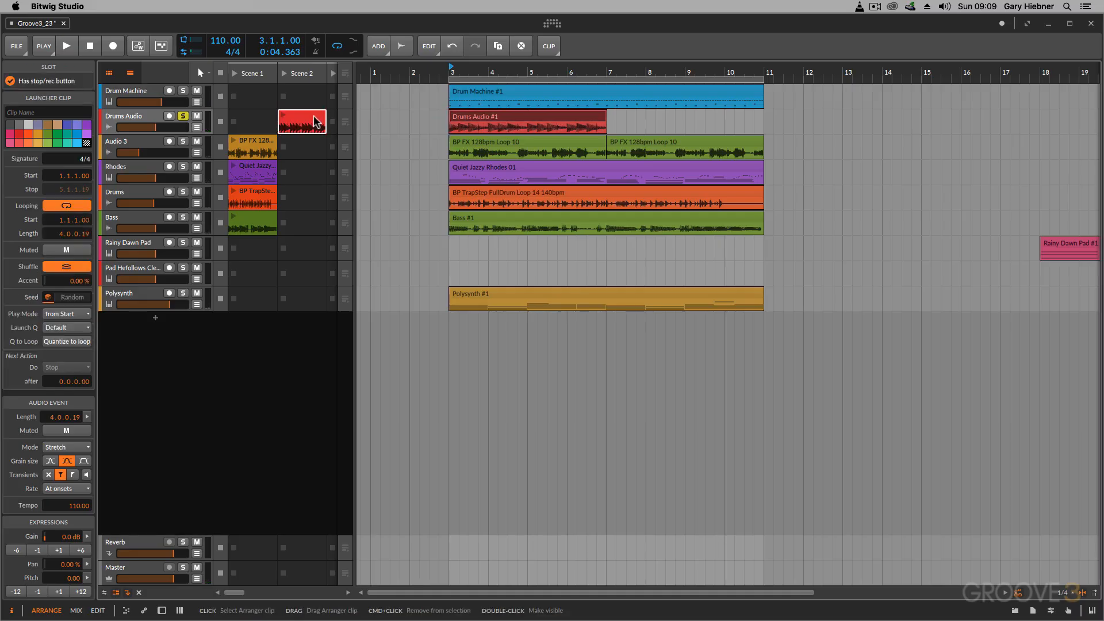
double_click(303, 121)
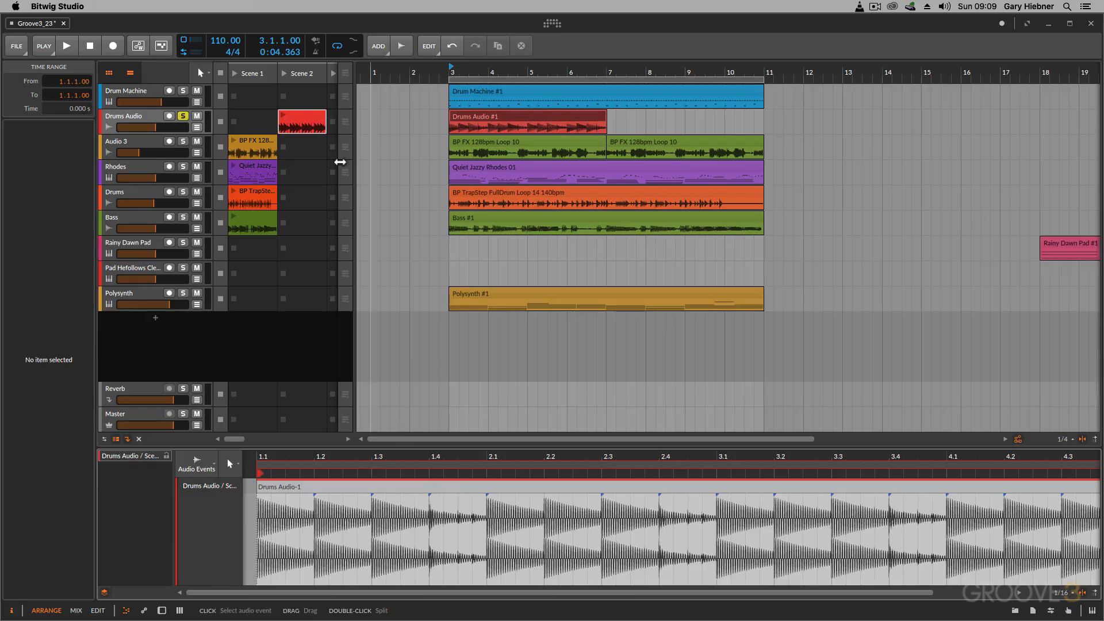
click(294, 122)
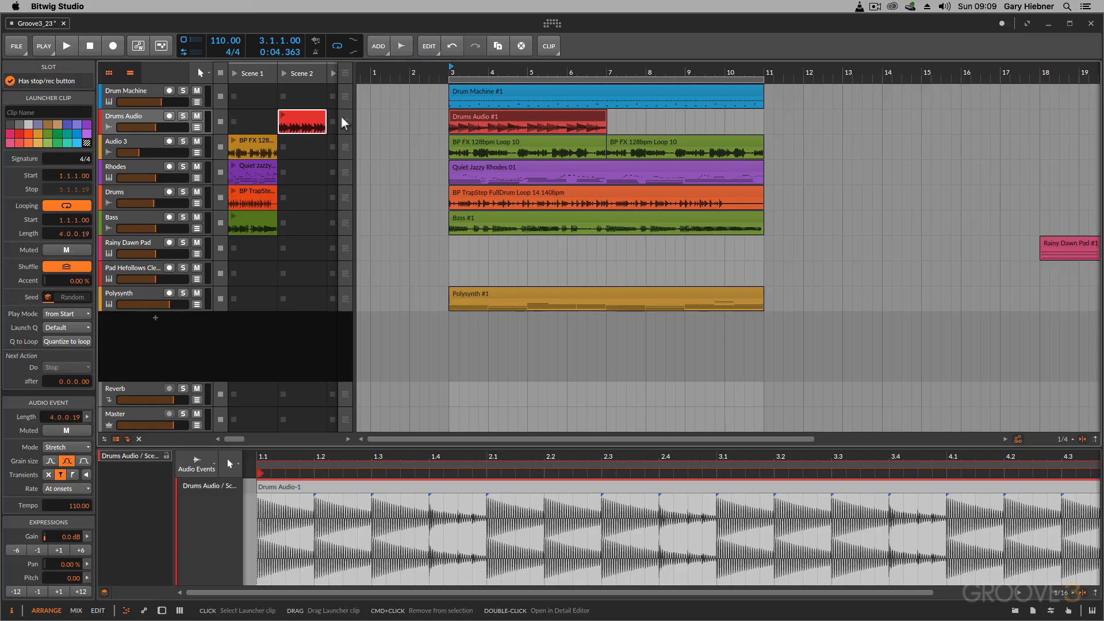
- Delete the Drums Audio clip from the arrangement and its copy from the Scene 2 slot
click(466, 119)
key(Delete)
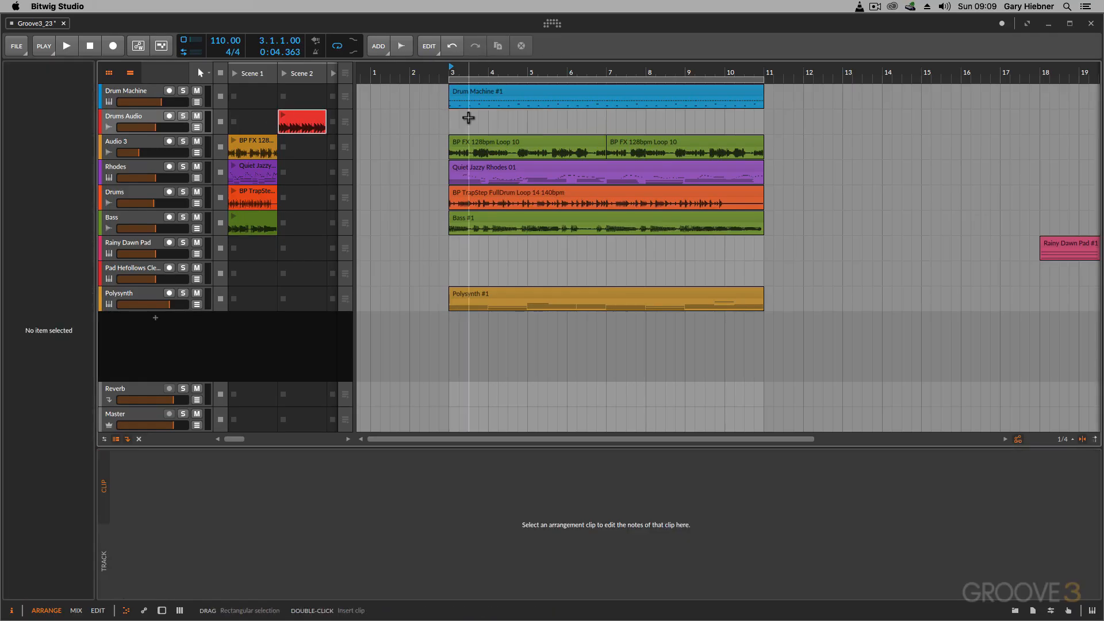
click(305, 121)
key(Delete)
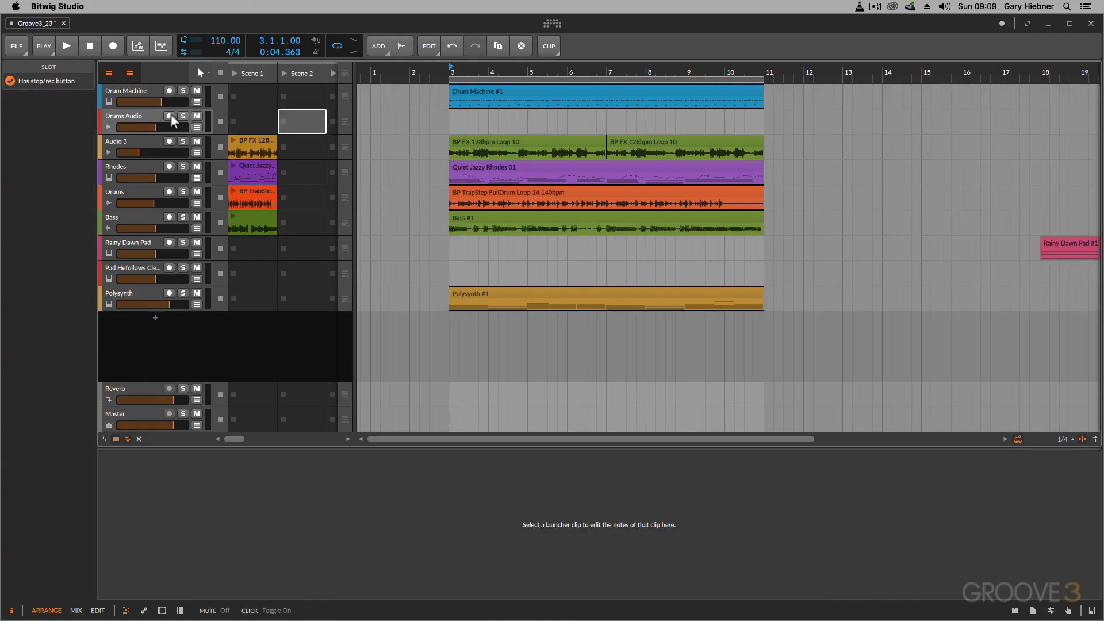
- Search the devices for "audio" and insert an Audio Receiver into the Drums Audio track's device chain
click(142, 116)
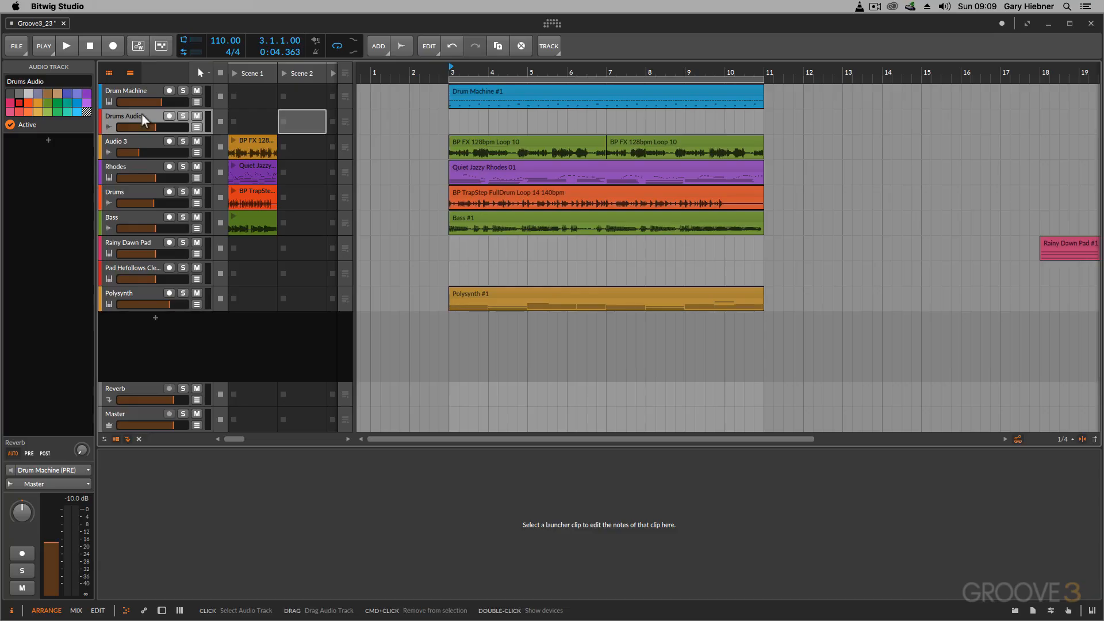
double_click(141, 114)
click(120, 526)
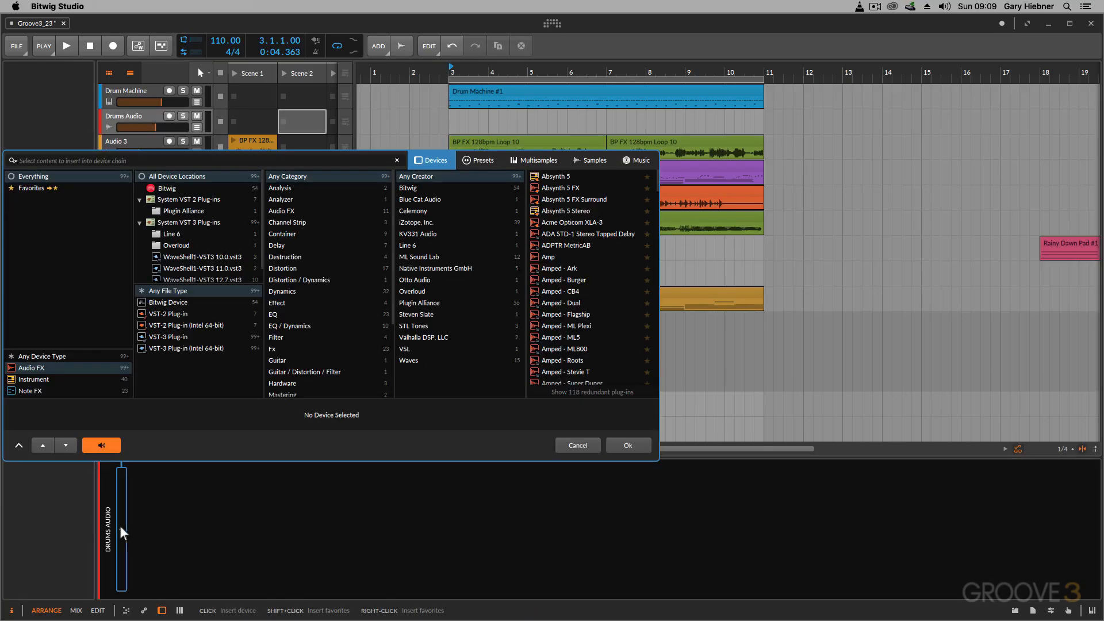
text(audio)
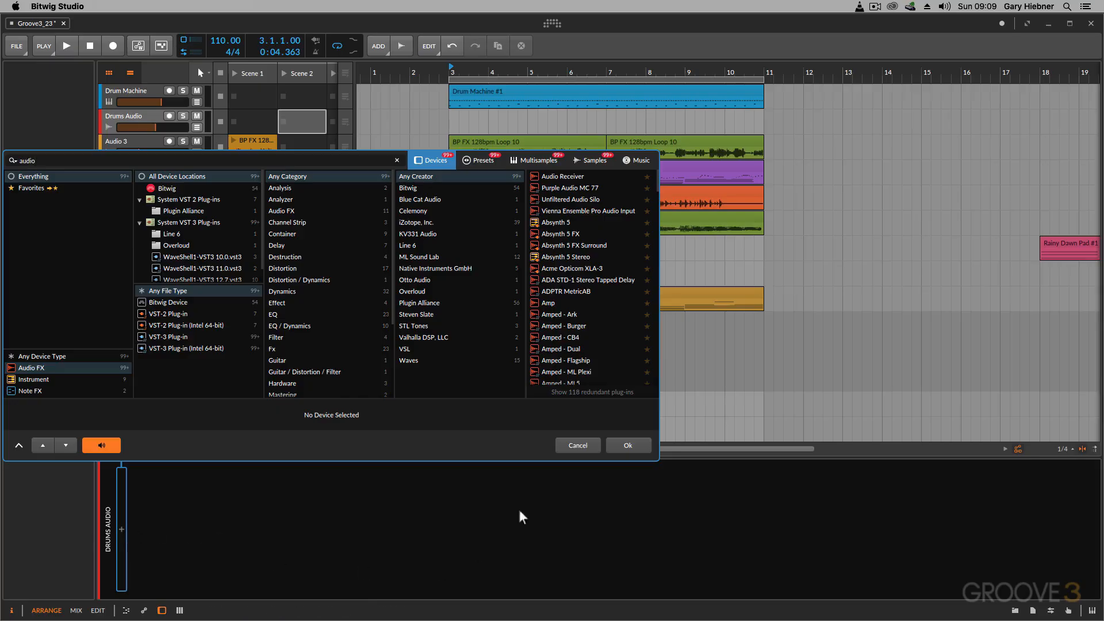
click(567, 172)
click(618, 441)
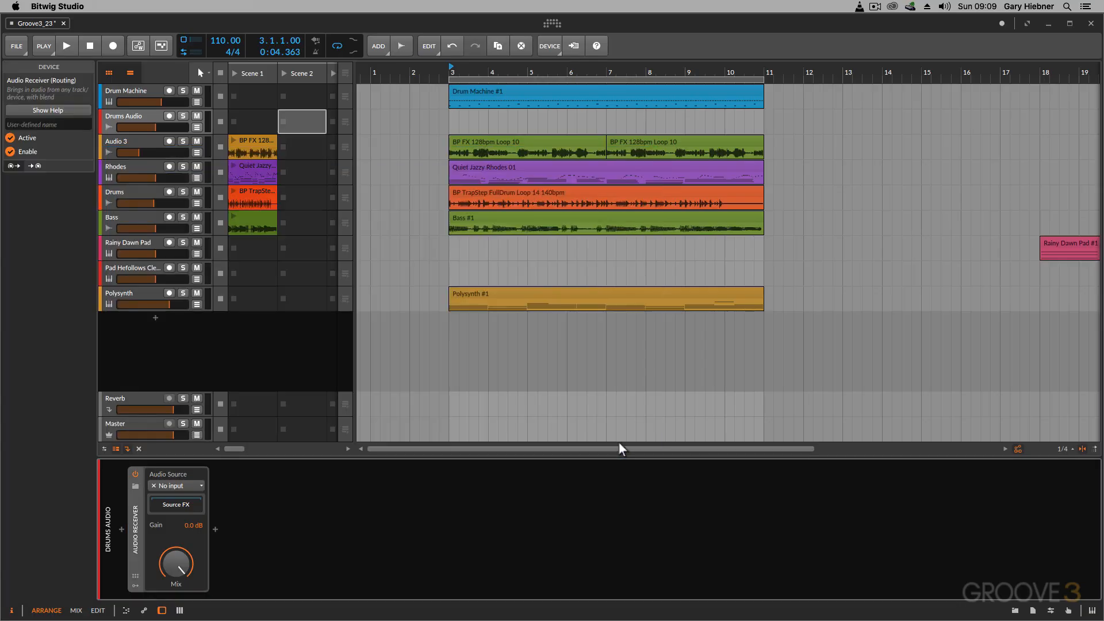
- Set the Audio Receiver's audio source to Drum Machine (PRE)
click(177, 485)
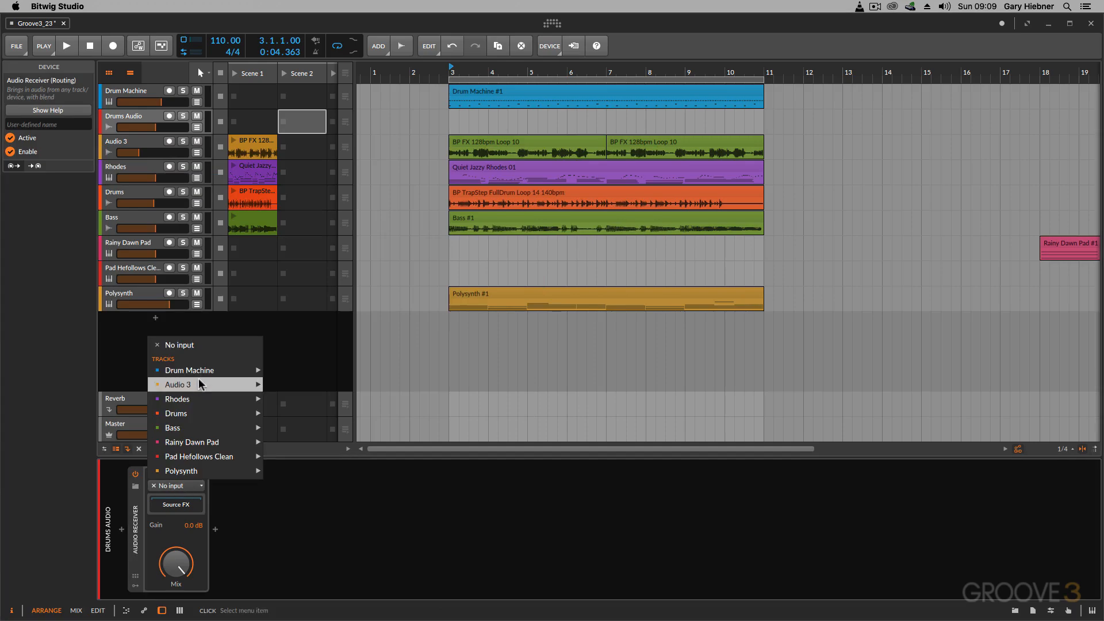
mouse_move(205, 370)
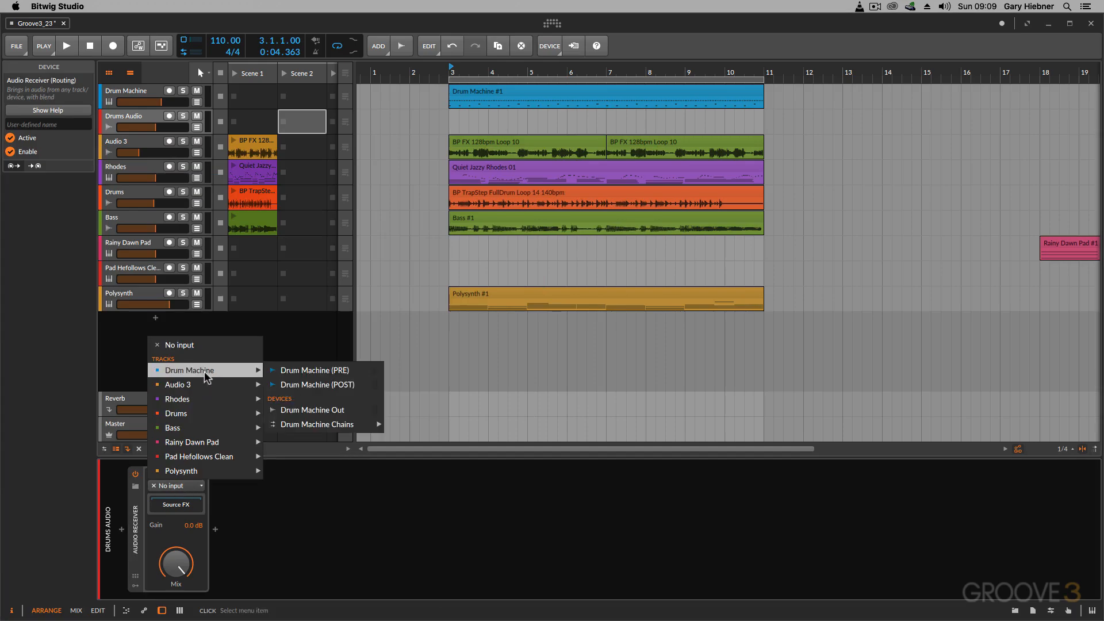
click(311, 371)
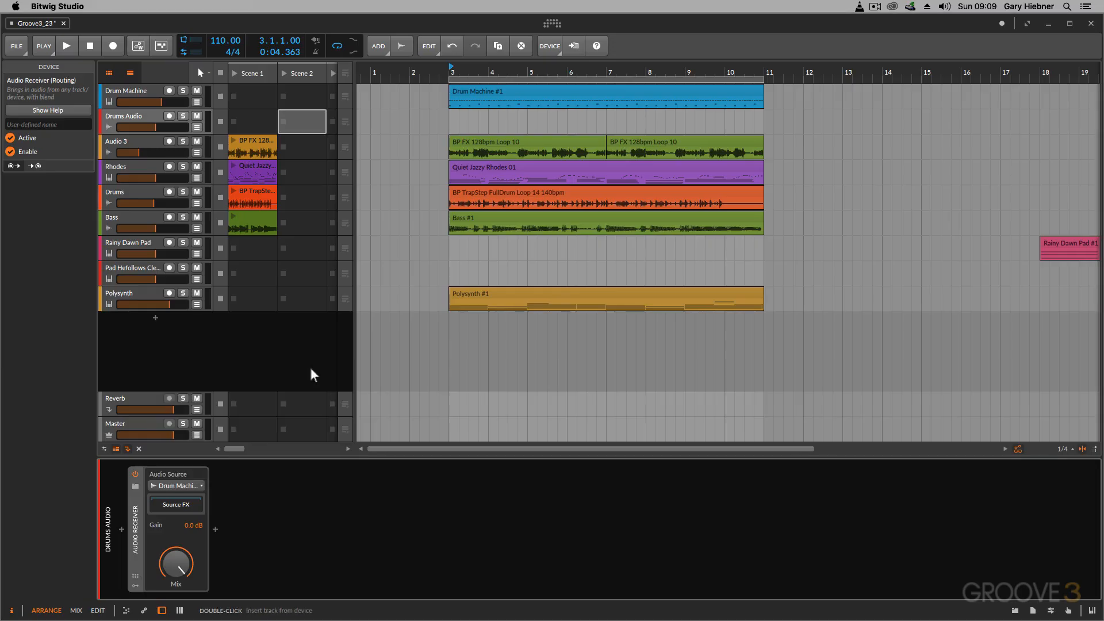
- Arm the Drums Audio track and lower the Drum Machine track's volume to minimum while auditioning the received signal
click(170, 115)
key(space)
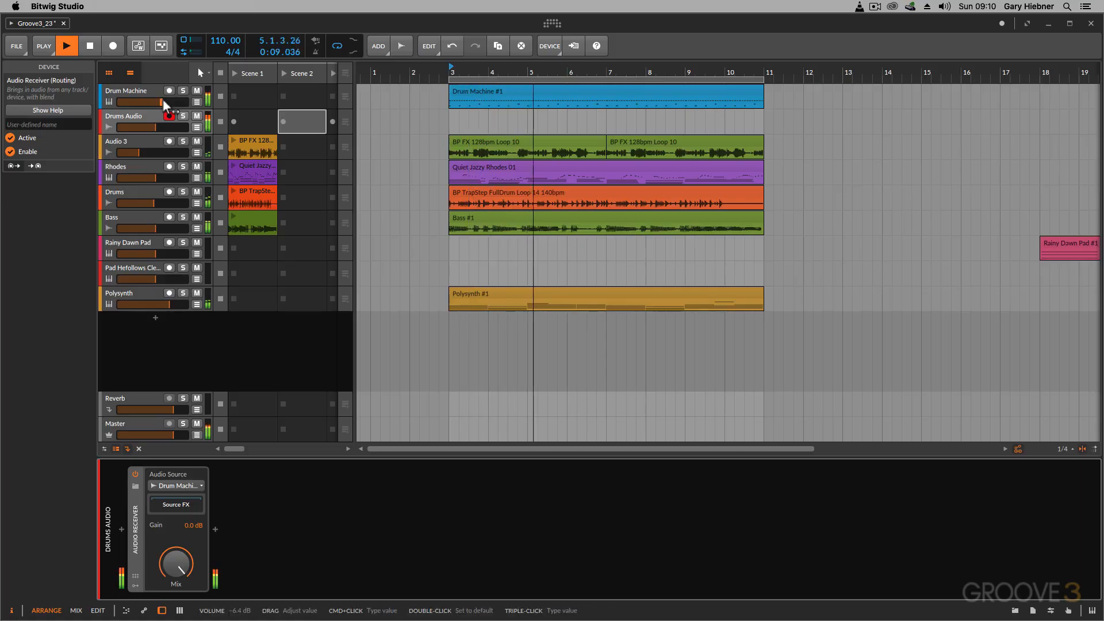
drag(162, 101, 119, 102)
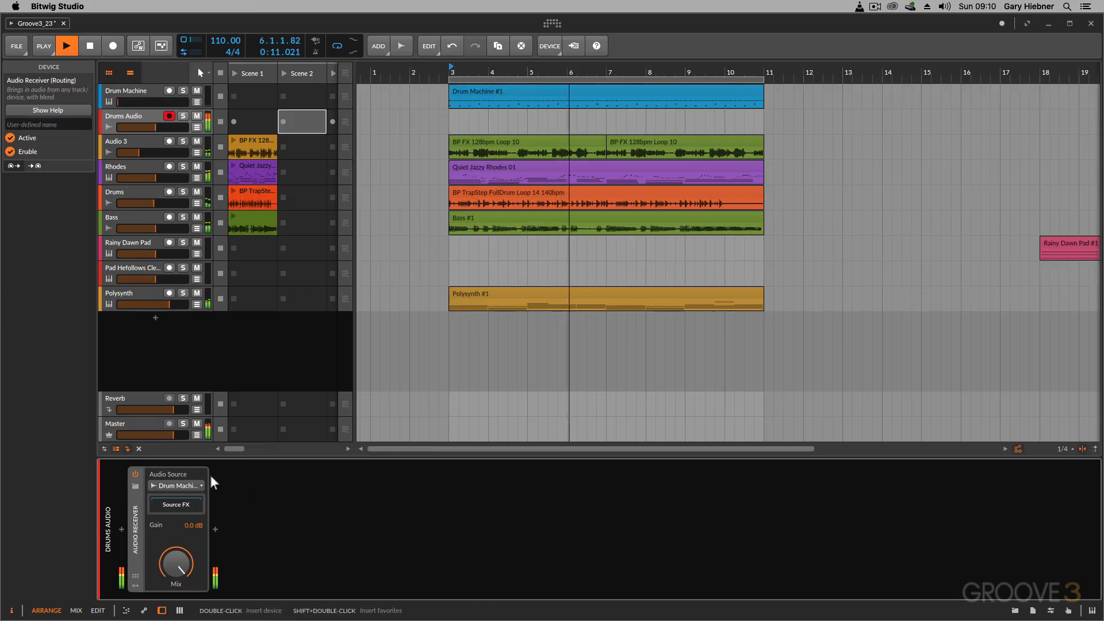
key(space)
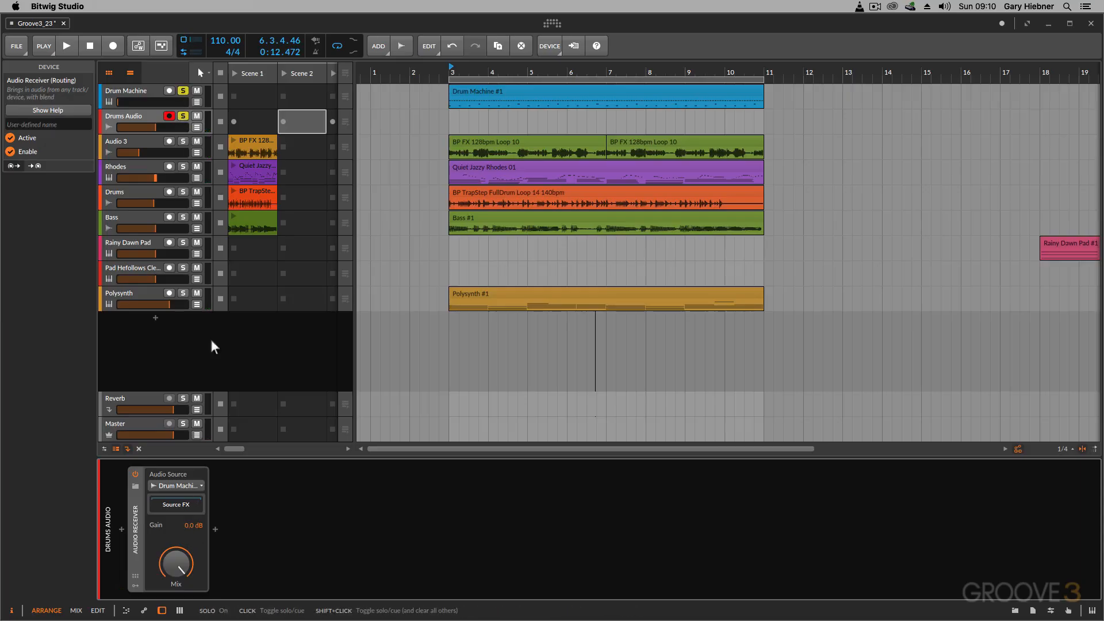
- Insert Bitwig's Delay-2 device after the Audio Receiver on the Drums Audio track
click(214, 530)
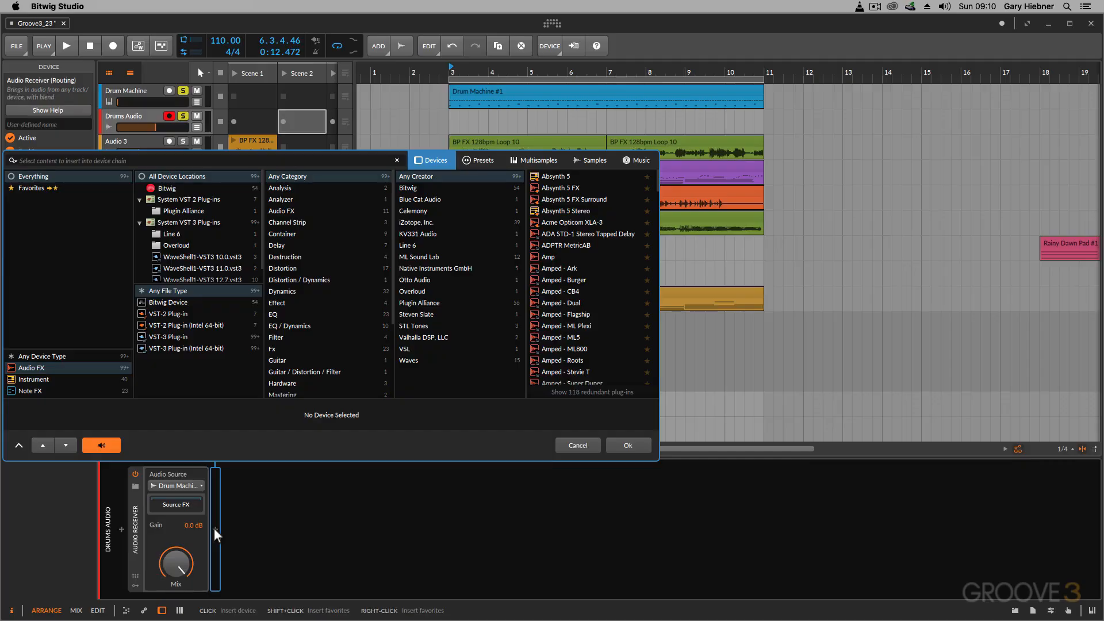
click(165, 303)
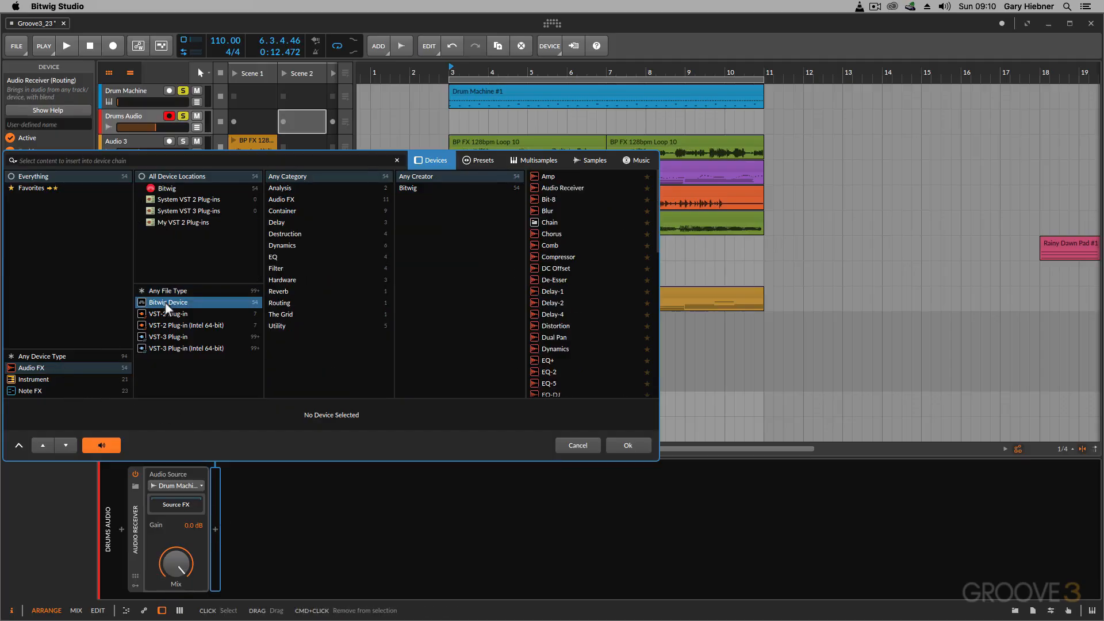
click(277, 224)
click(548, 186)
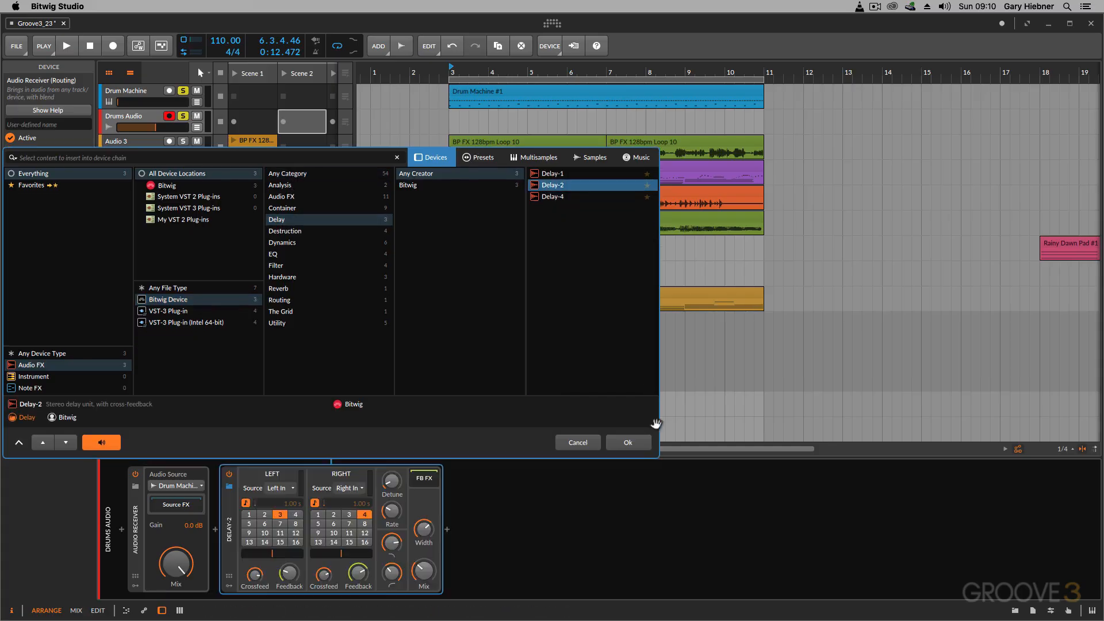
click(633, 440)
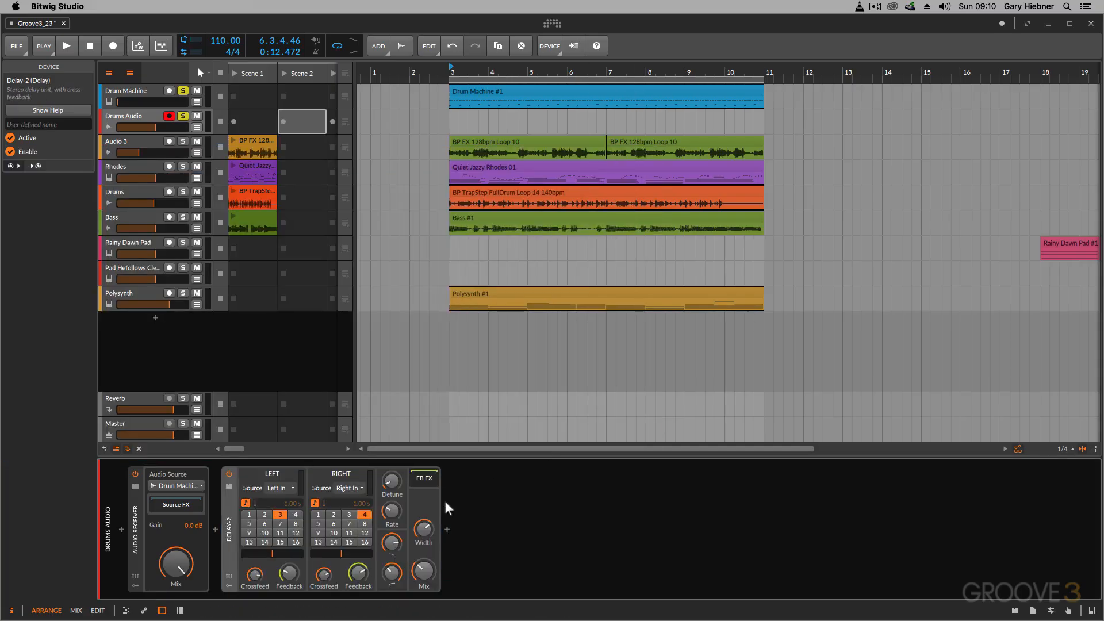
- Insert Bitwig's Bit-8 audio effect after Delay-2 in the Drums Audio track's device chain
click(447, 529)
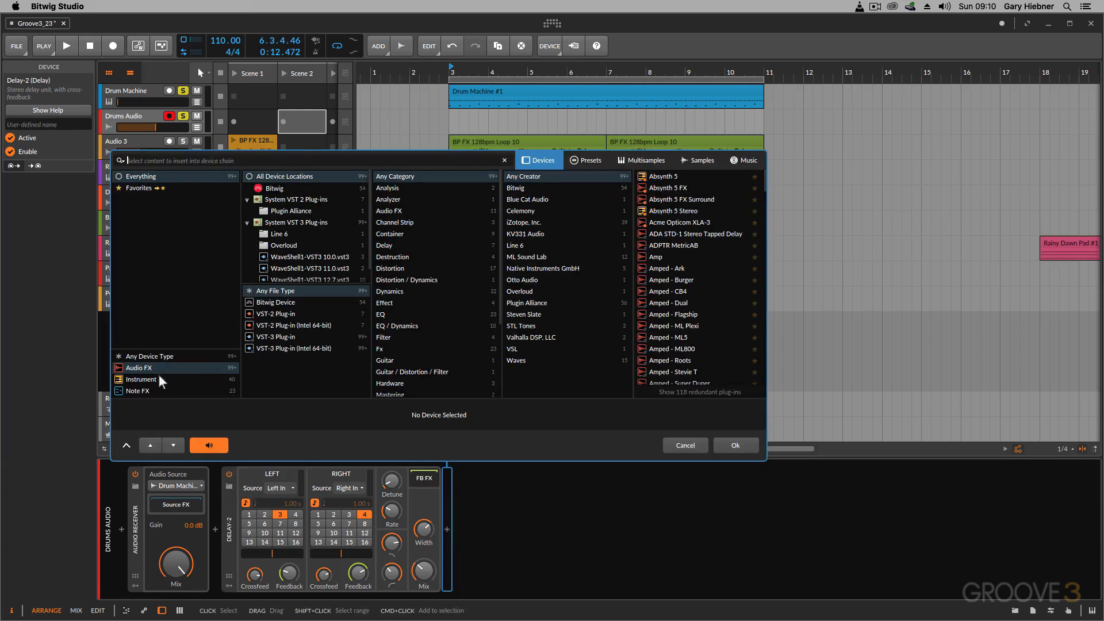
click(284, 302)
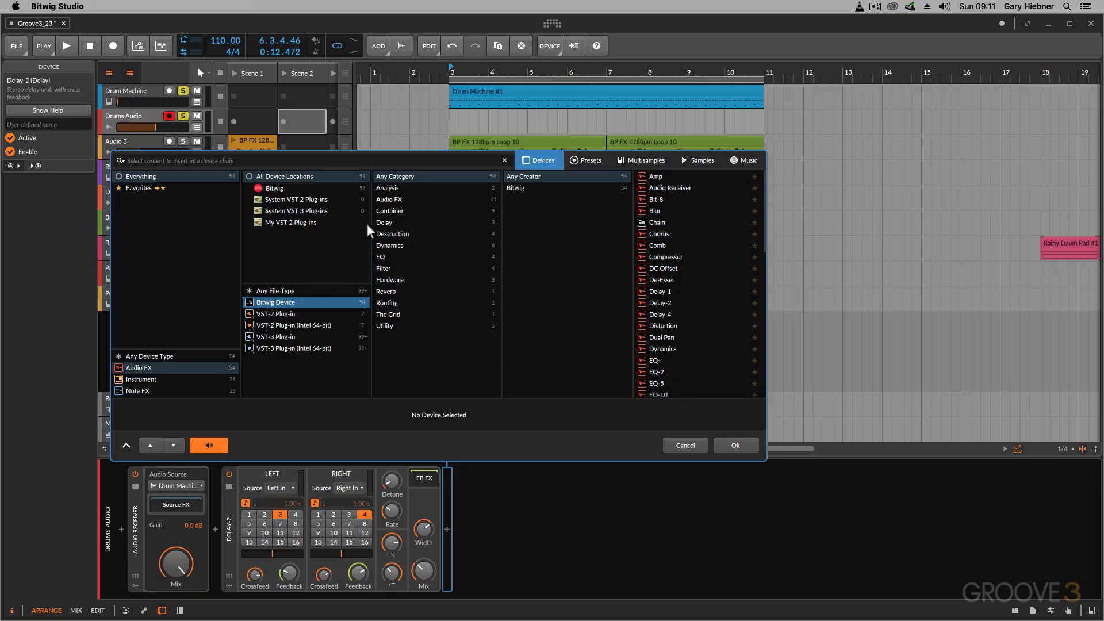
click(658, 199)
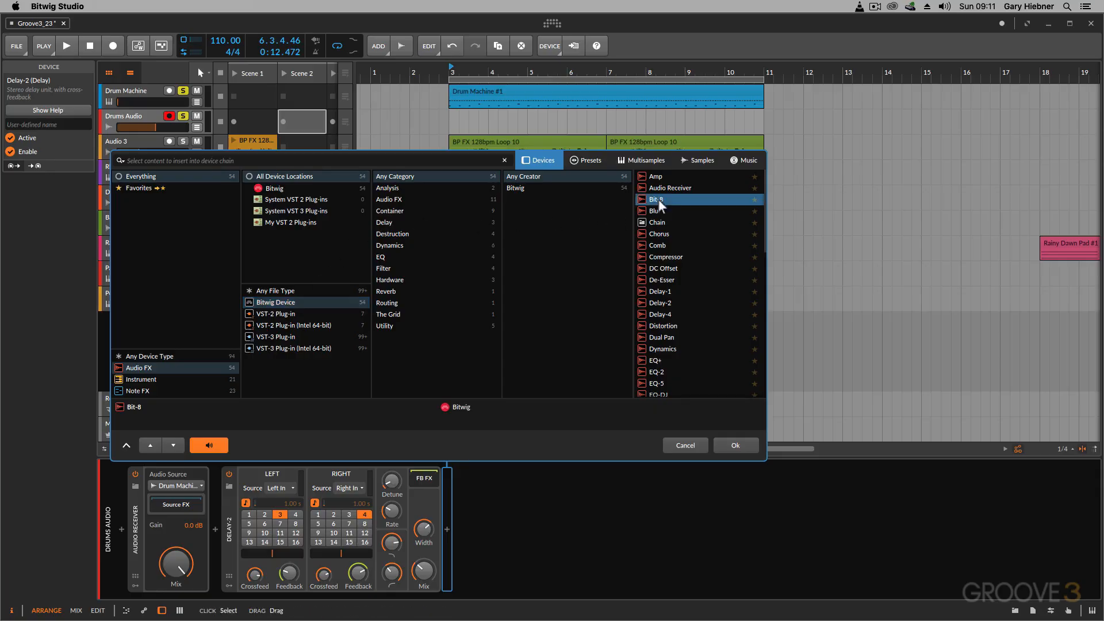
click(745, 443)
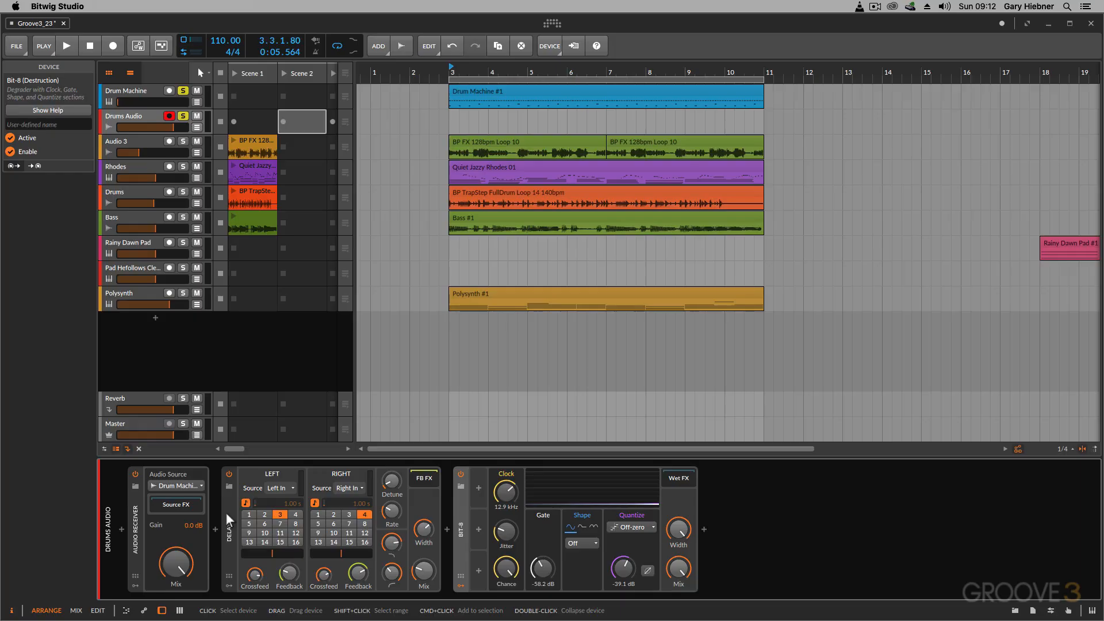
- Lower the Drums Audio track's volume to about -5.9 dB while auditioning the processed drums
key(space)
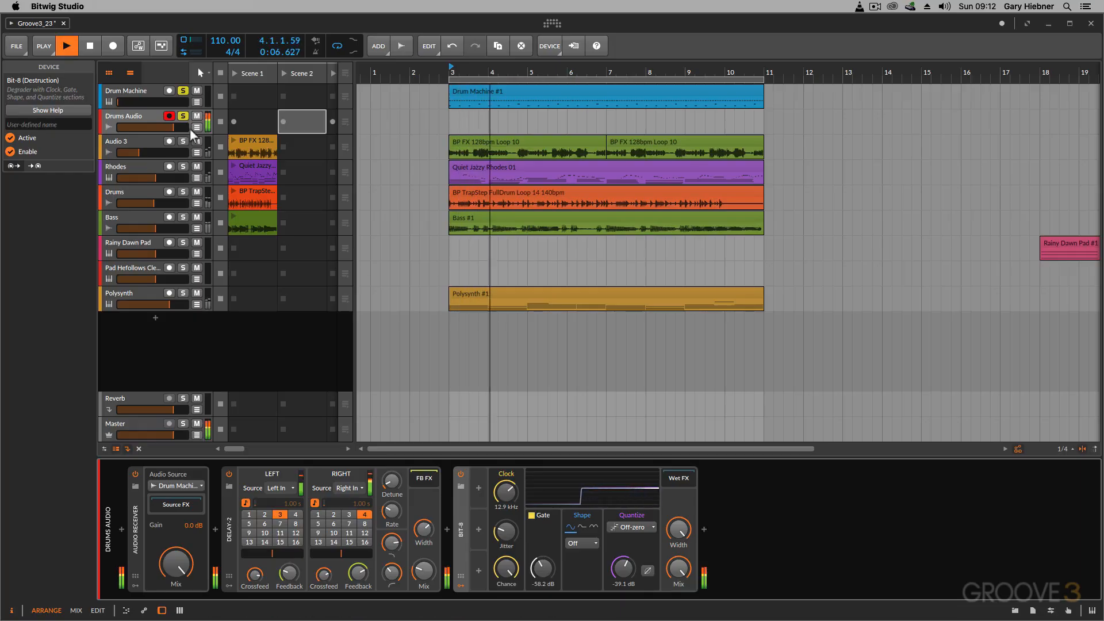
drag(173, 127, 164, 134)
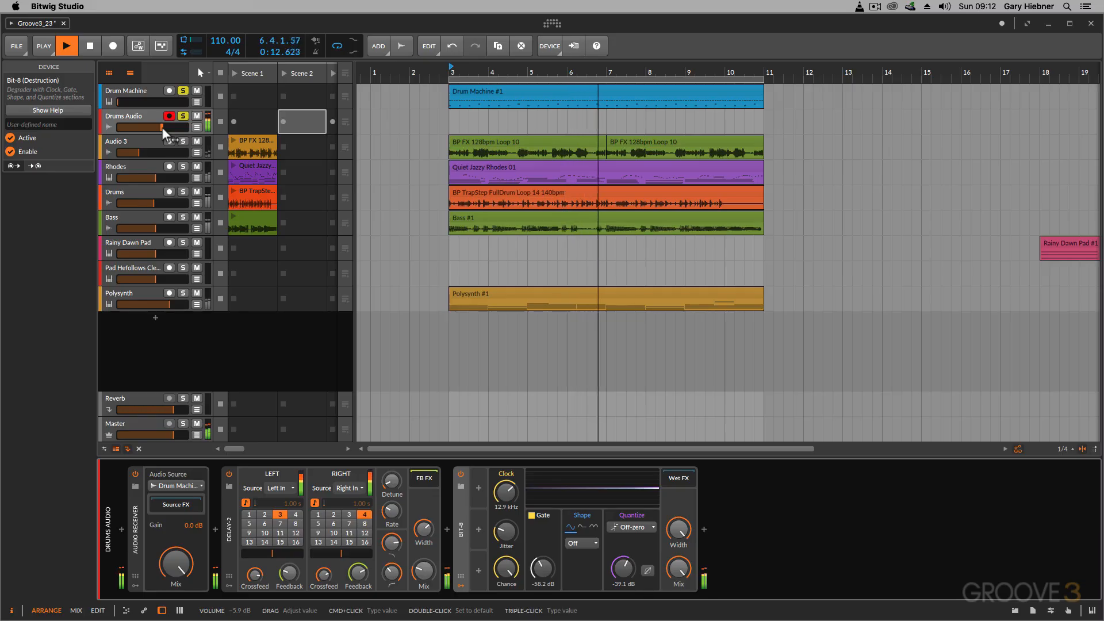
key(space)
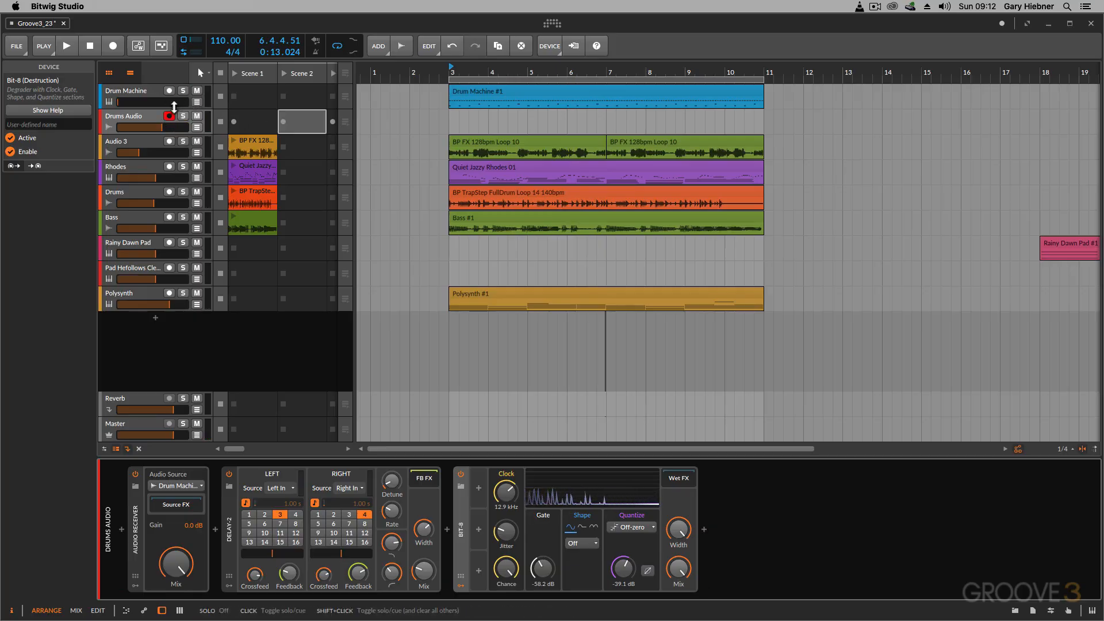
- Delete the Drums Audio track and reset the Drum Machine track's volume to its default, checking the playback
click(131, 118)
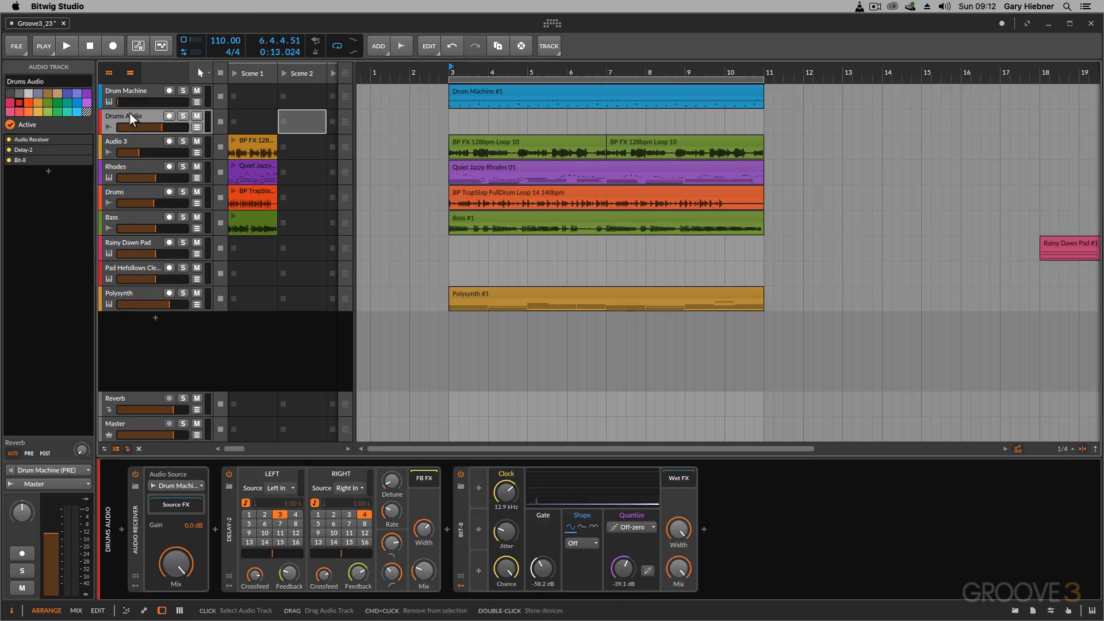
key(Delete)
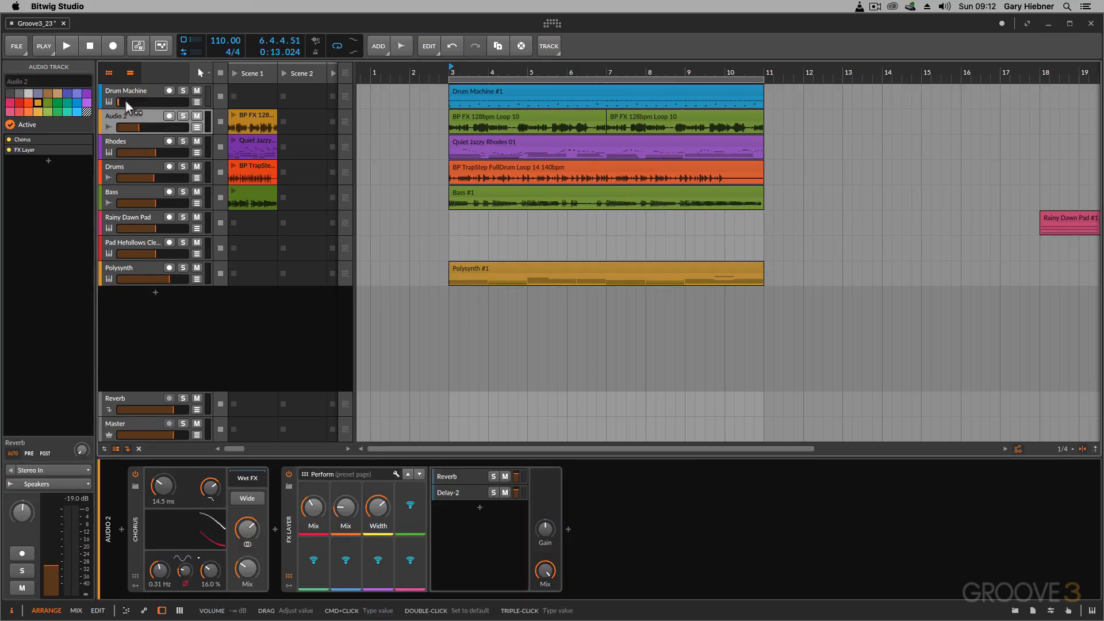
double_click(120, 102)
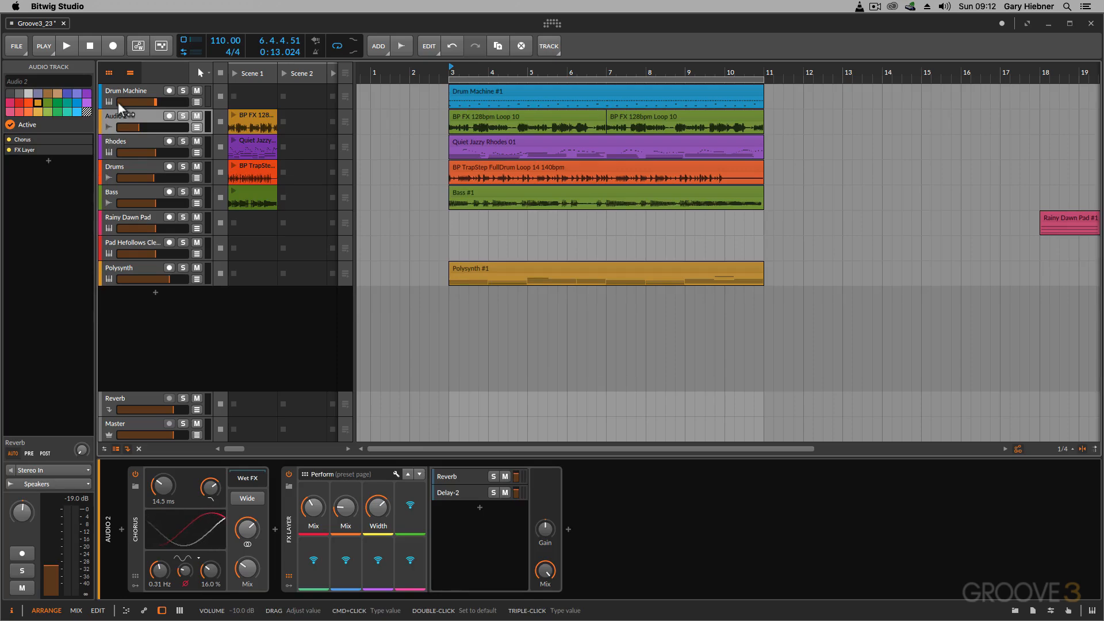
key(space)
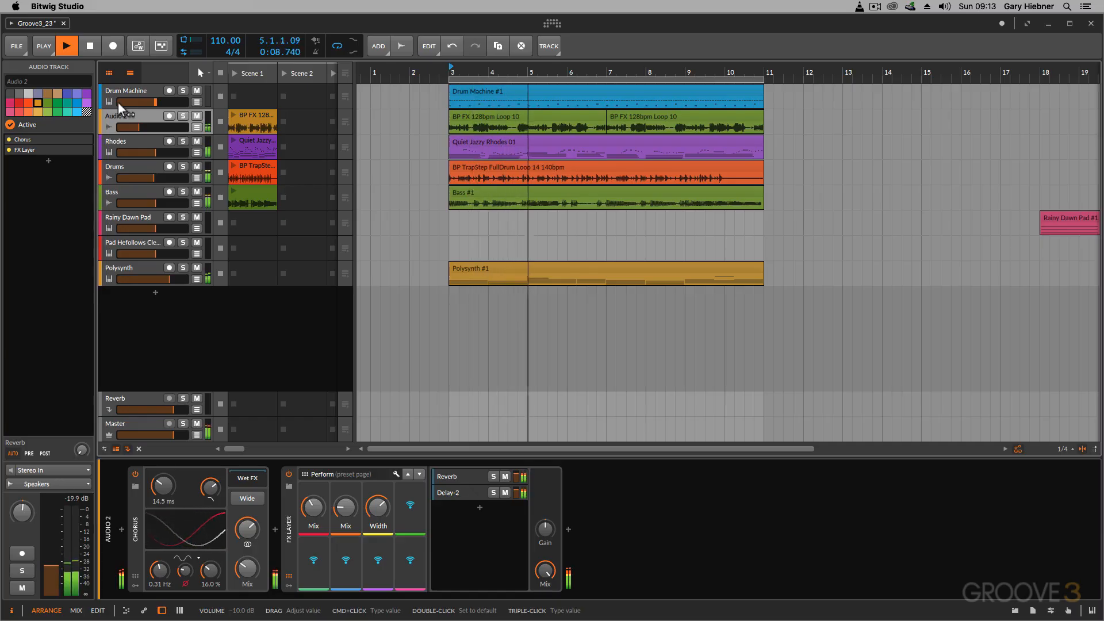
key(space)
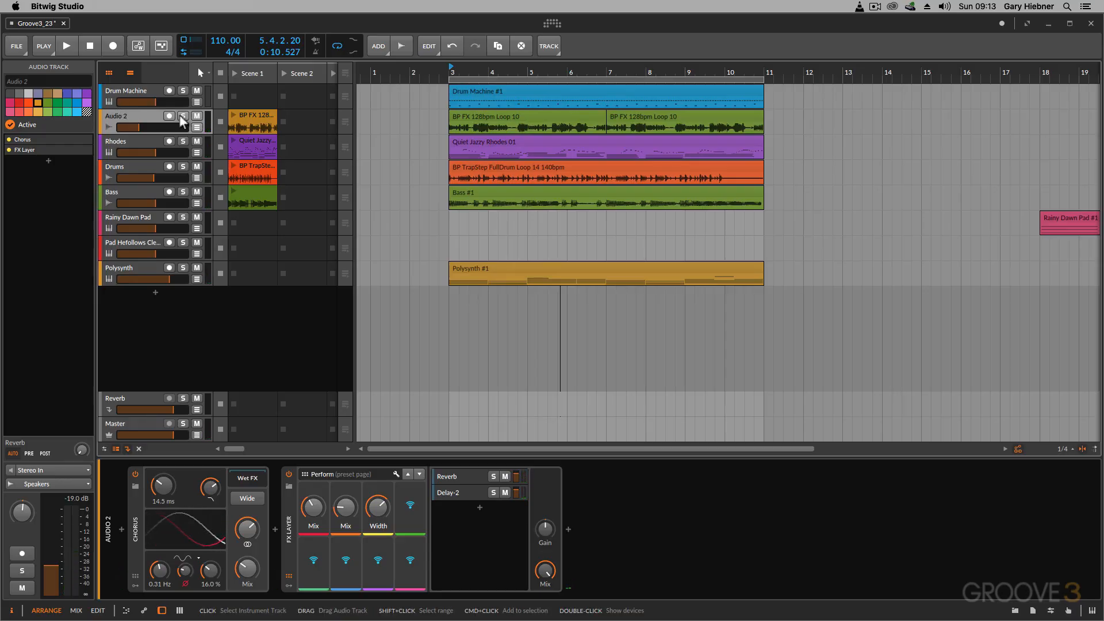
- Set the Drum Machine track's output to Speakers and audition the project
click(147, 89)
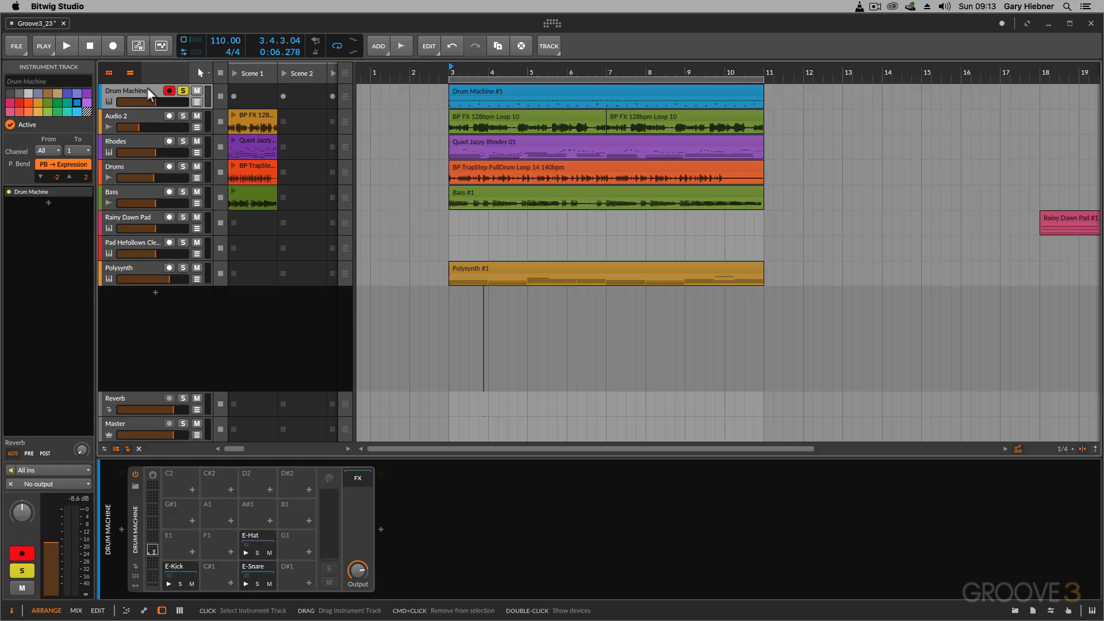
click(49, 484)
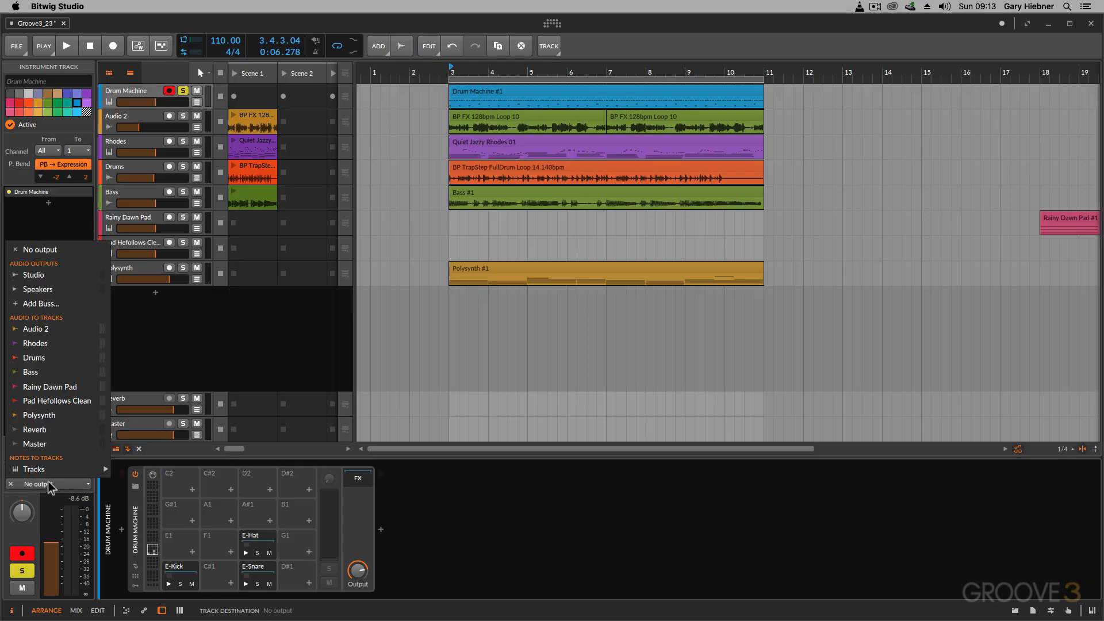
click(59, 295)
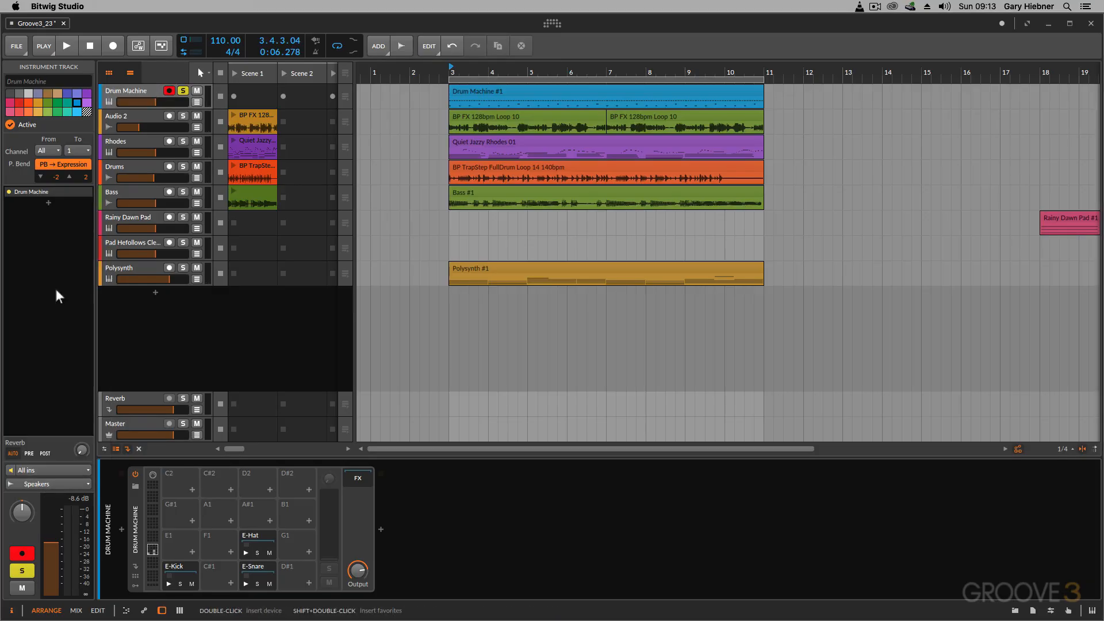
key(space)
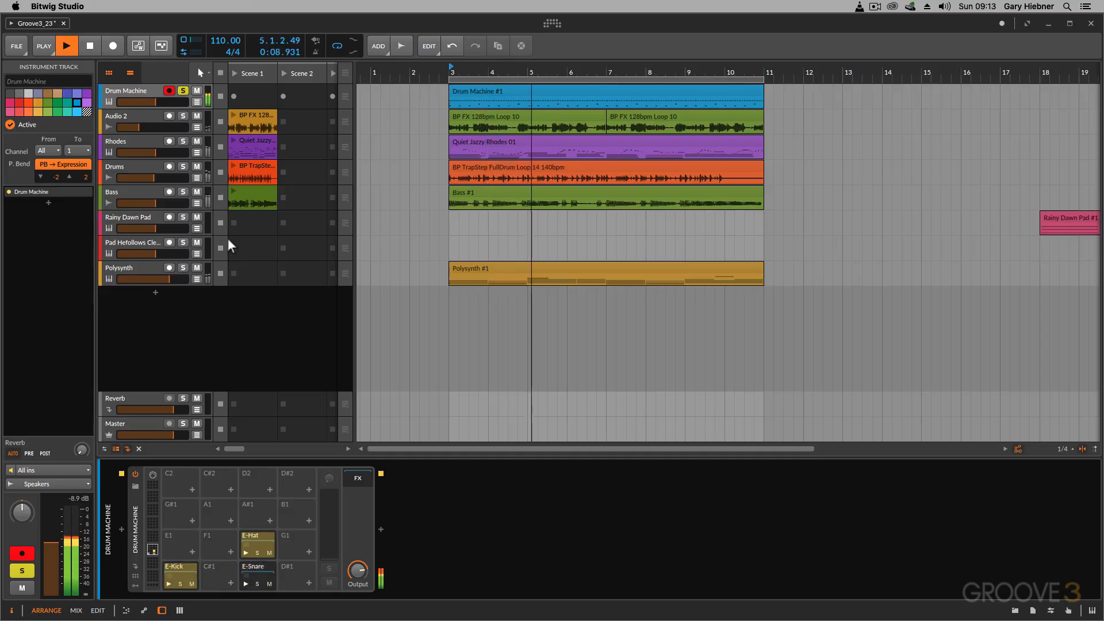
key(space)
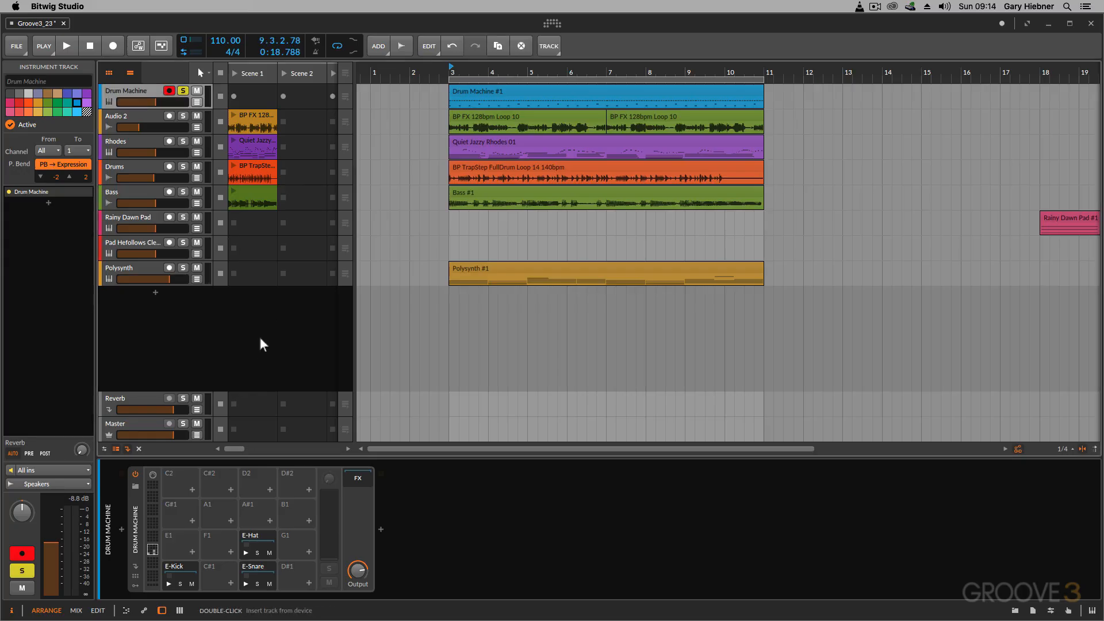
- Show the mixer and expand the Drum Machine into its E-Kick, E-Snare and E-Hat channels, selecting each one
key(alt+2)
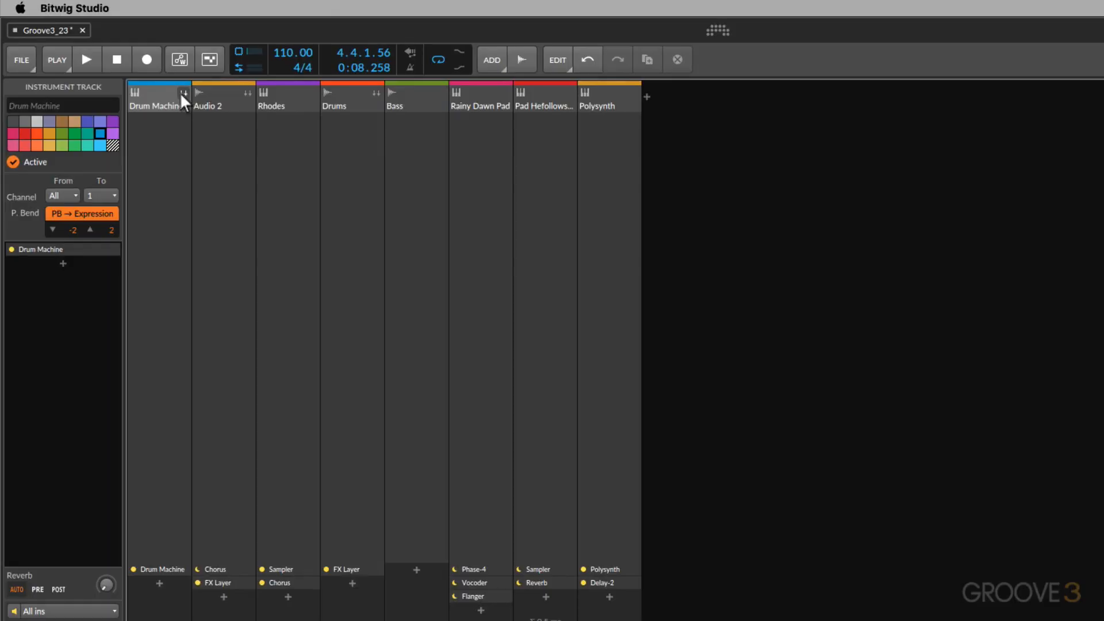
click(182, 92)
click(220, 99)
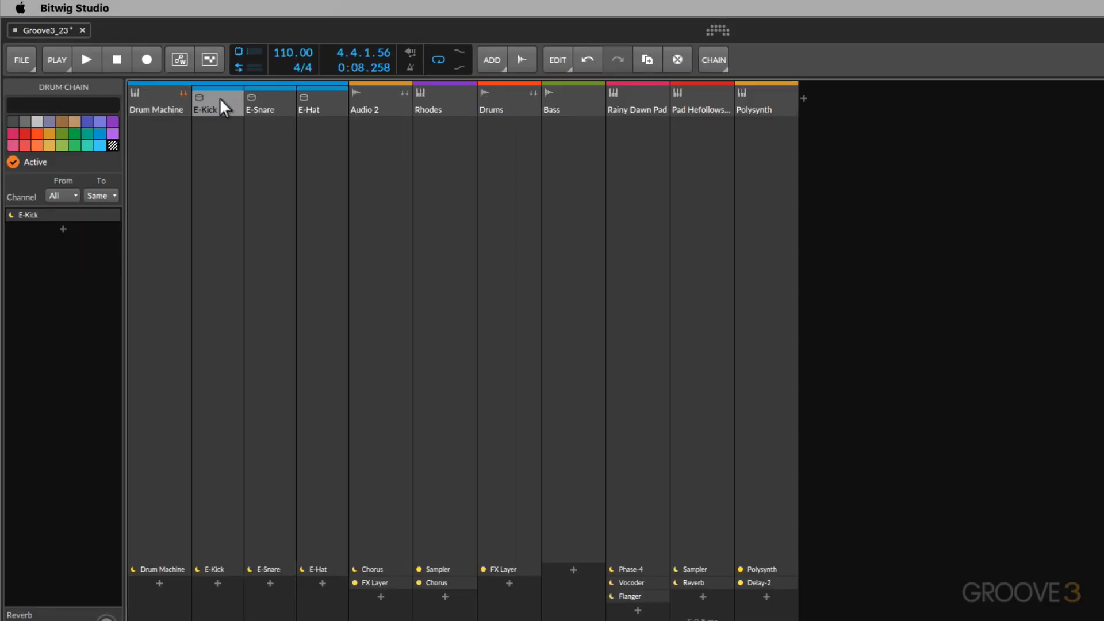
click(275, 103)
click(318, 105)
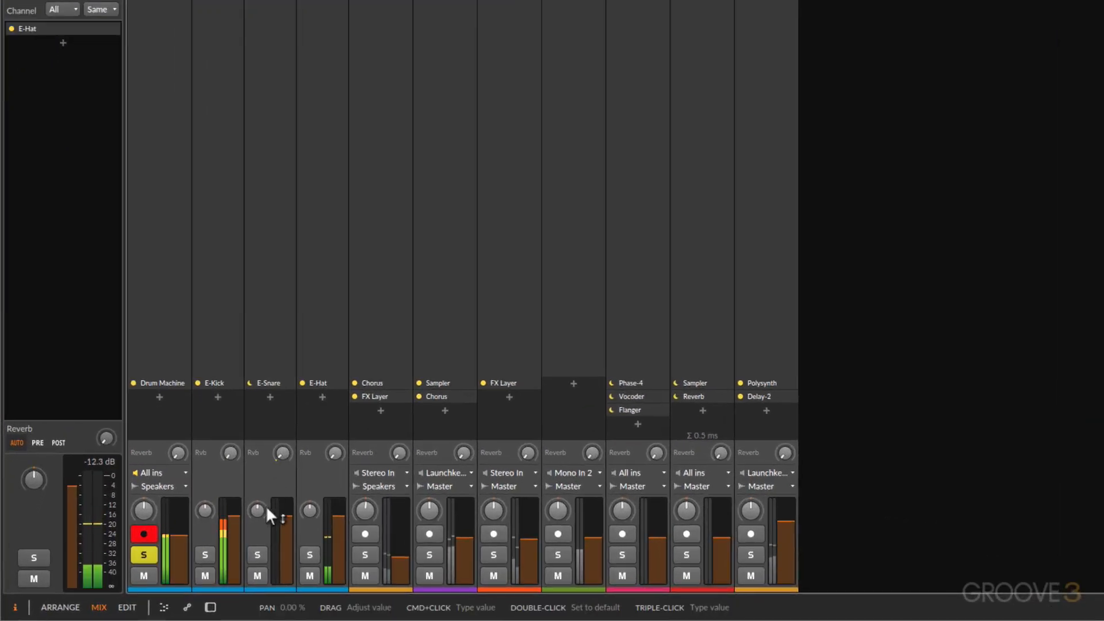
- Pan E-Snare left and E-Hat right by about 31 %, and raise the Reverb sends on both channels during playback
drag(258, 509, 310, 500)
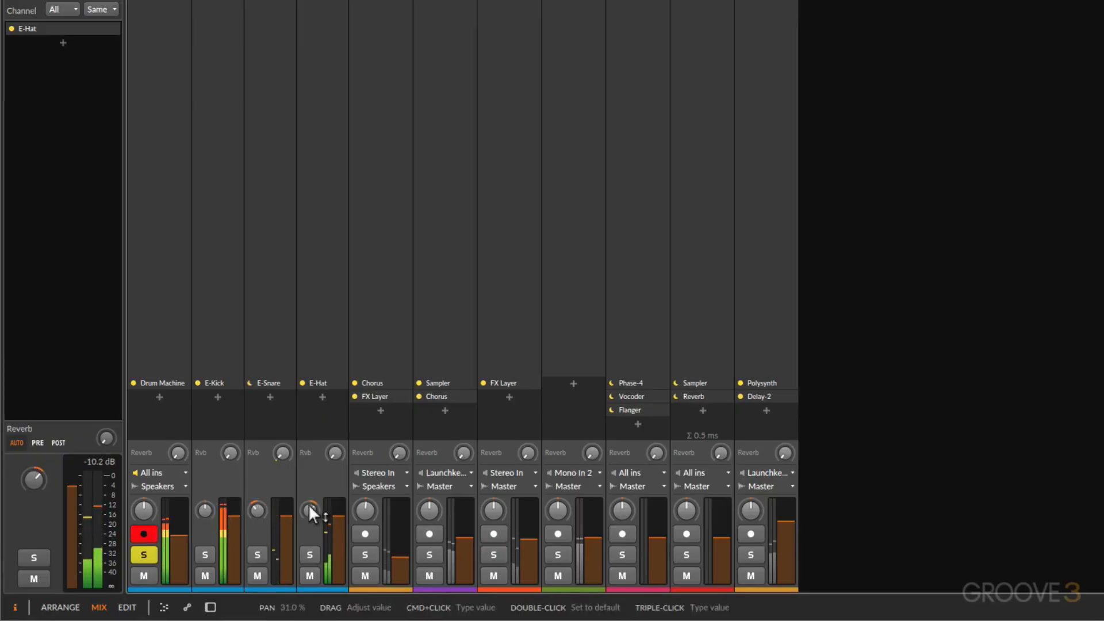
drag(284, 451, 337, 444)
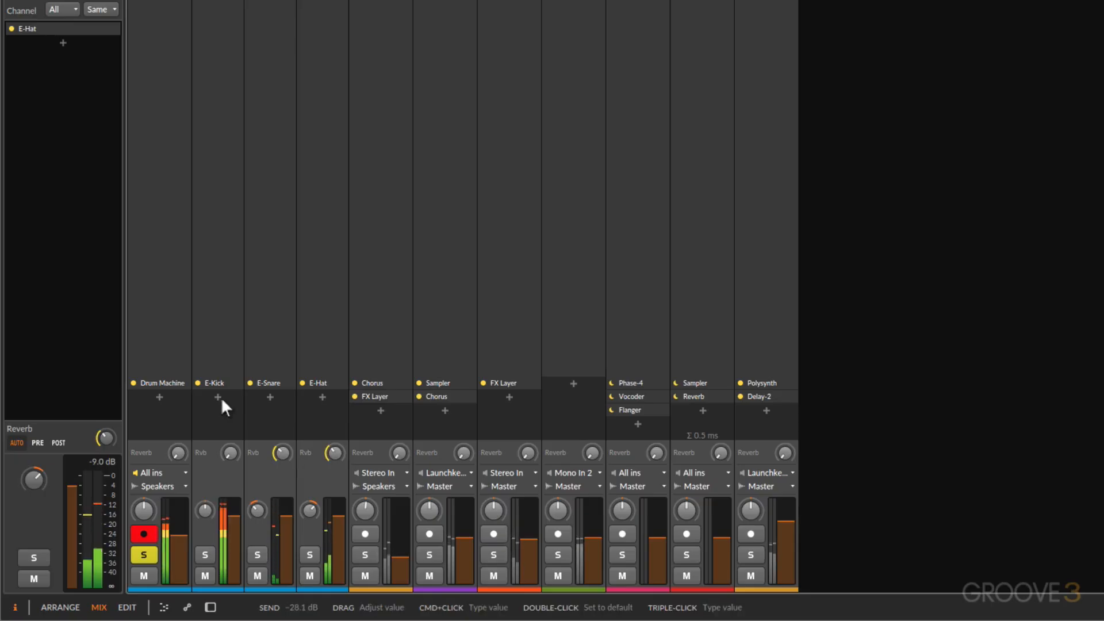
key(space)
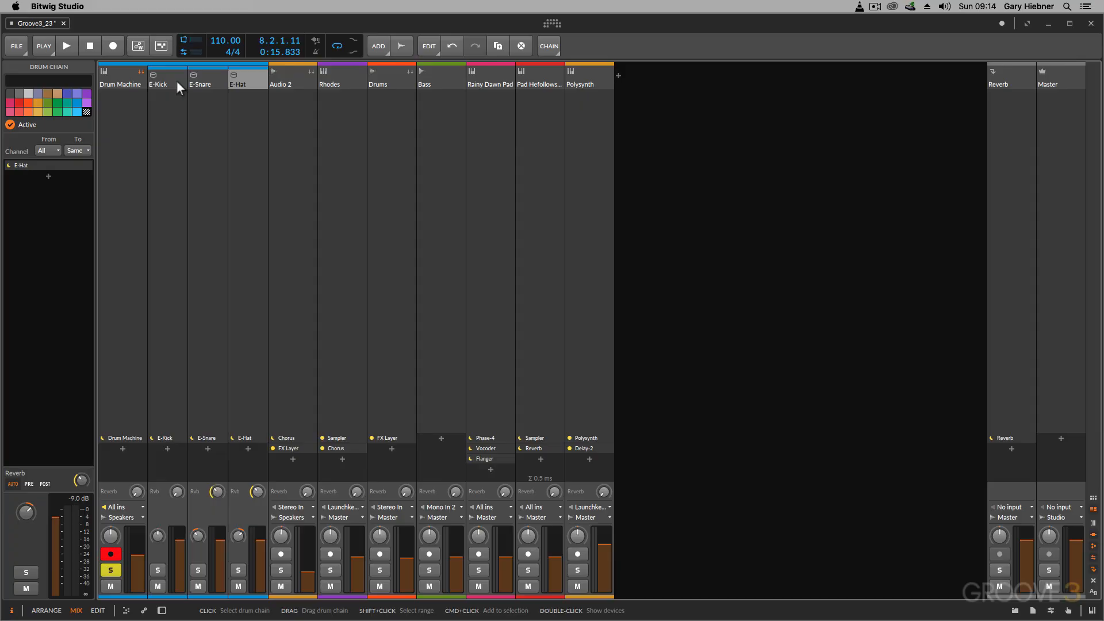
click(217, 491)
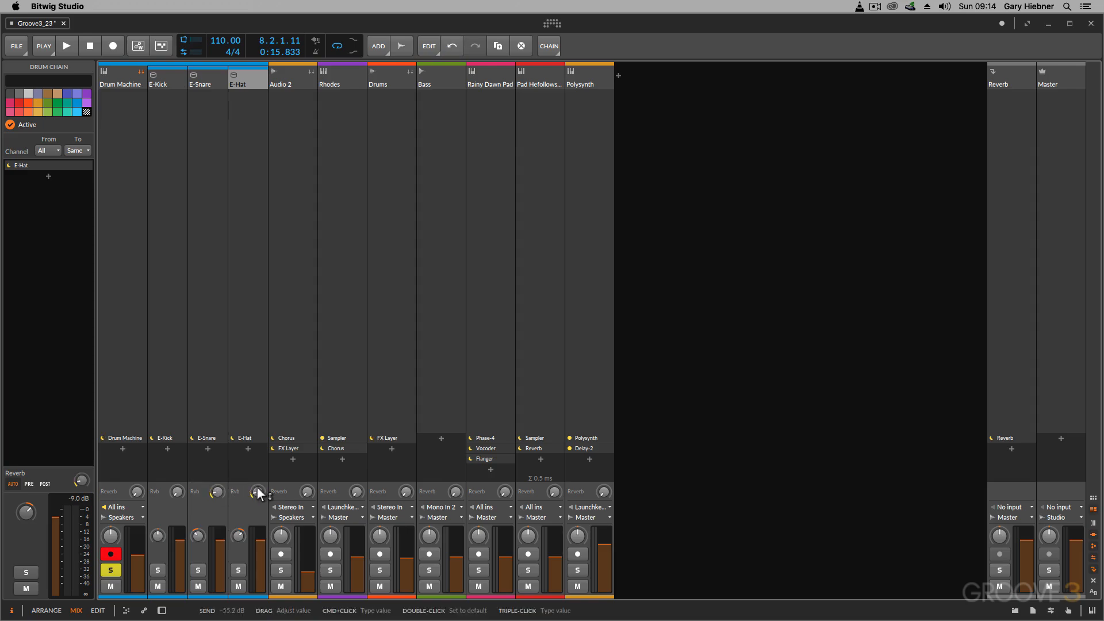
- In the arranger, move the Drums track directly below Audio 2 and solo both with the Drum Machine to audition them
key(alt+1)
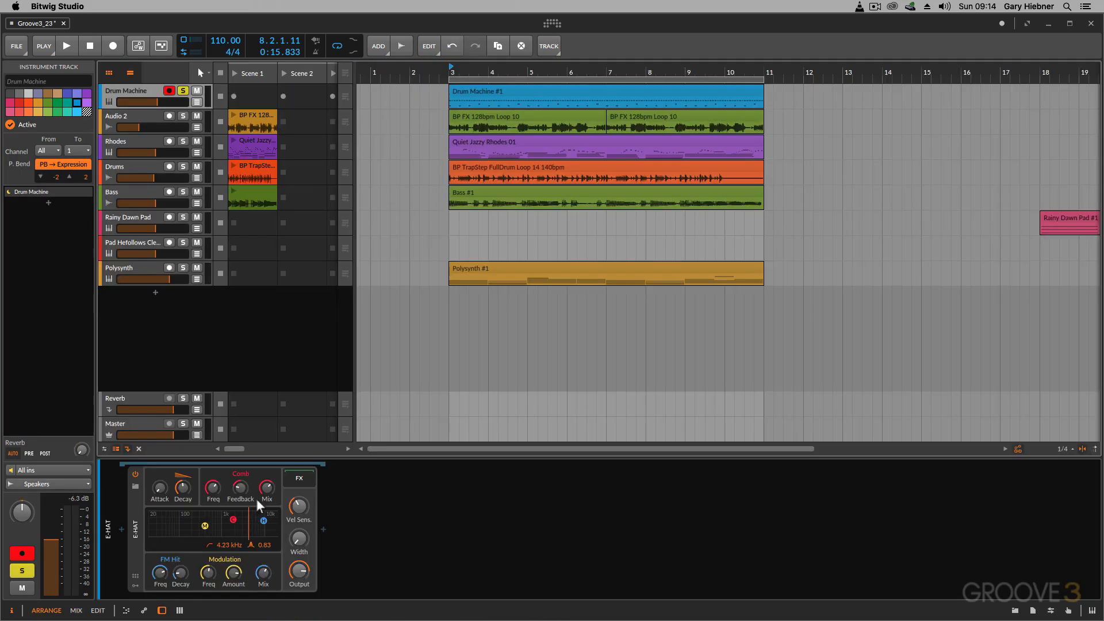
click(183, 116)
drag(152, 171, 153, 144)
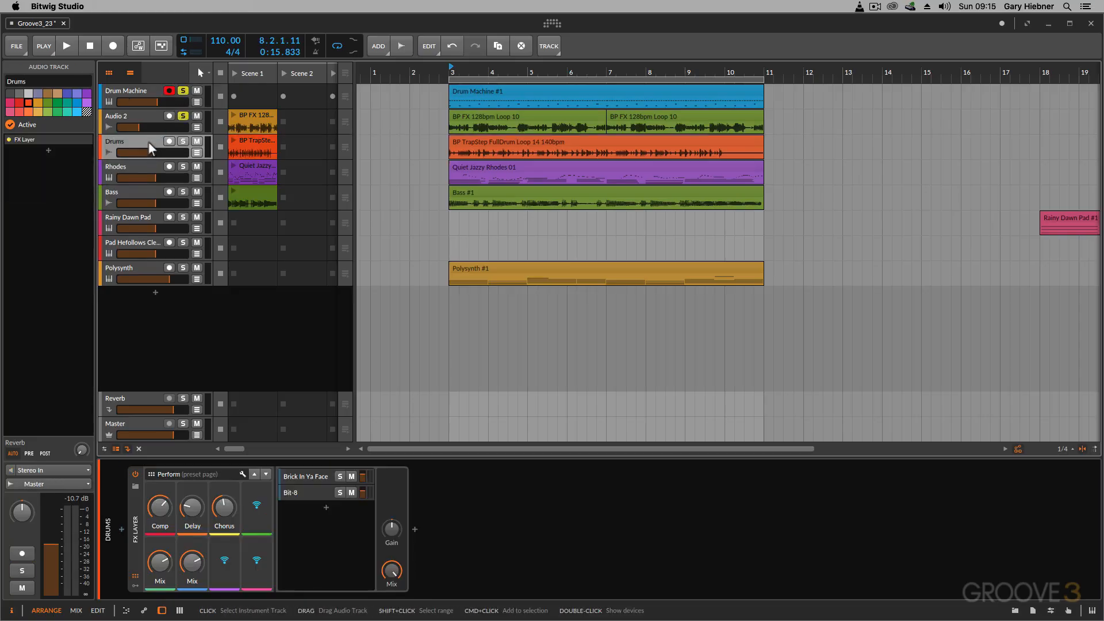
click(183, 142)
key(space)
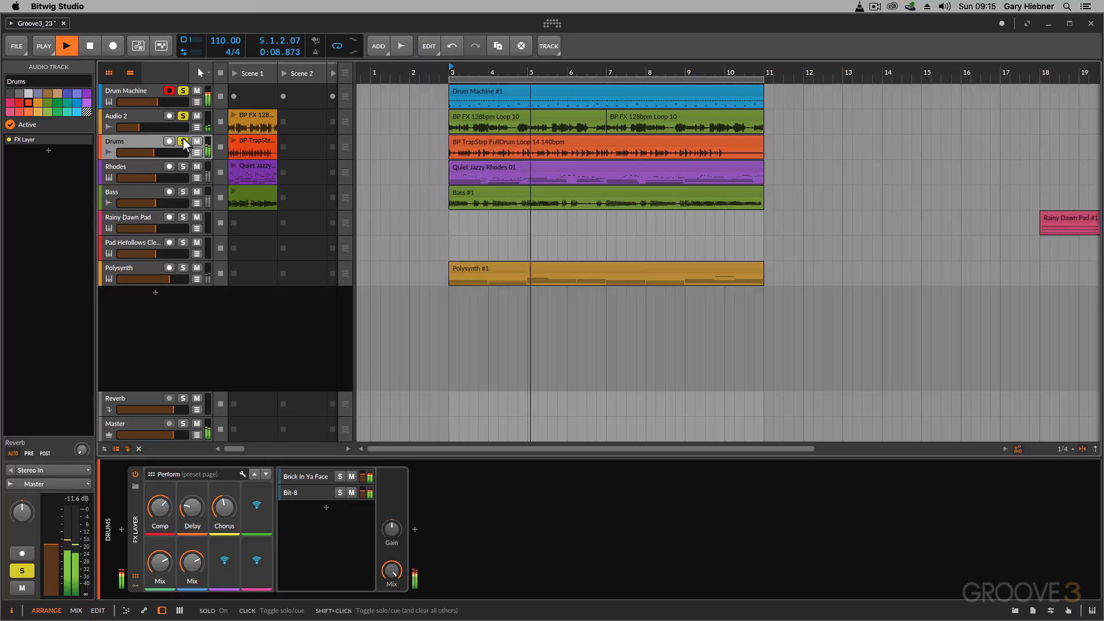
key(space)
- Turn off solo on the Drums, Audio 2 and Drum Machine tracks
click(183, 142)
click(183, 116)
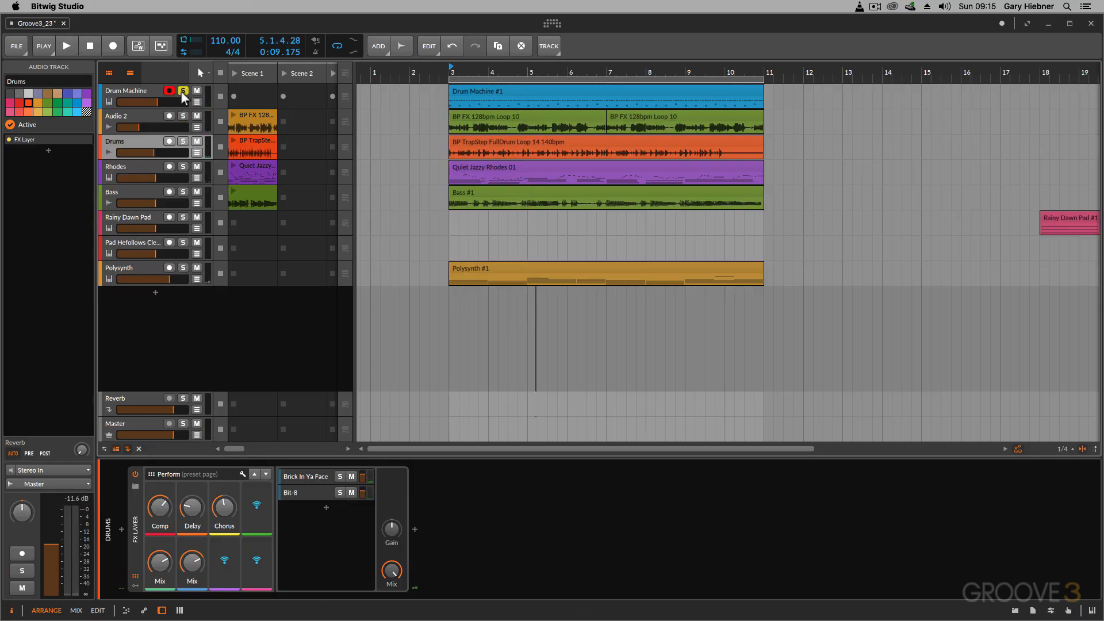
click(183, 91)
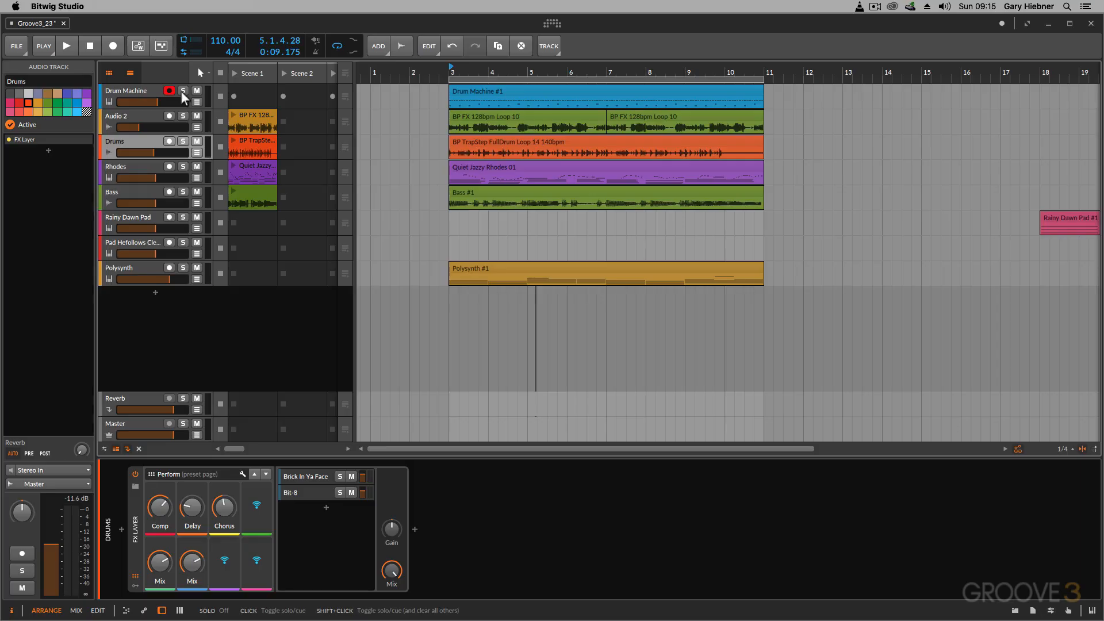
- Group the Drum Machine, Audio 2 and Drums tracks into one group track
click(141, 96)
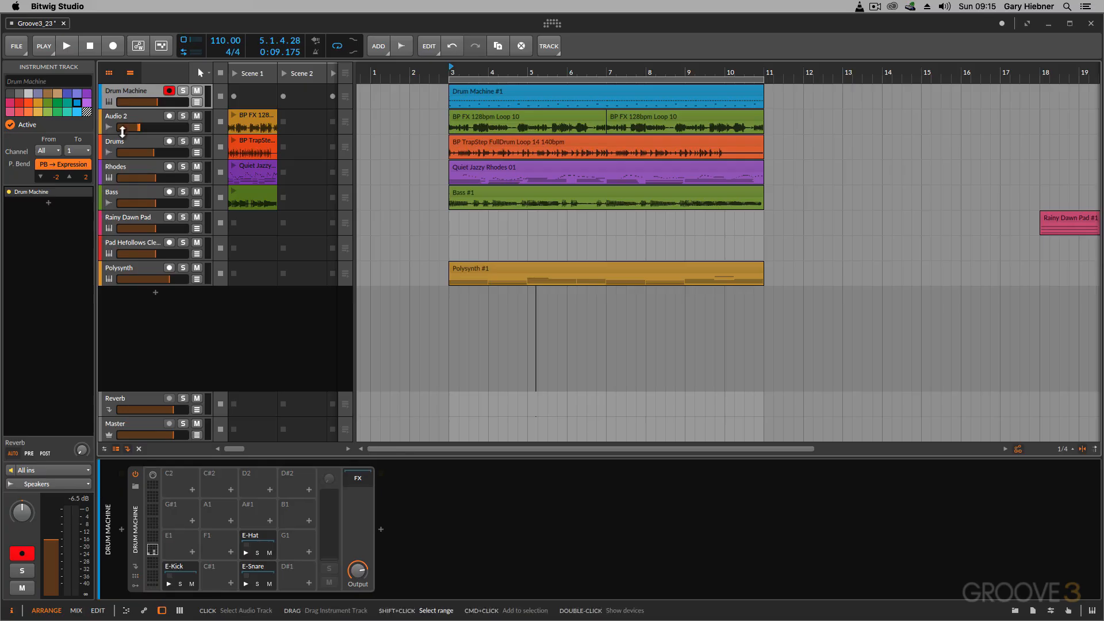
shift+click(125, 149)
right_click(142, 144)
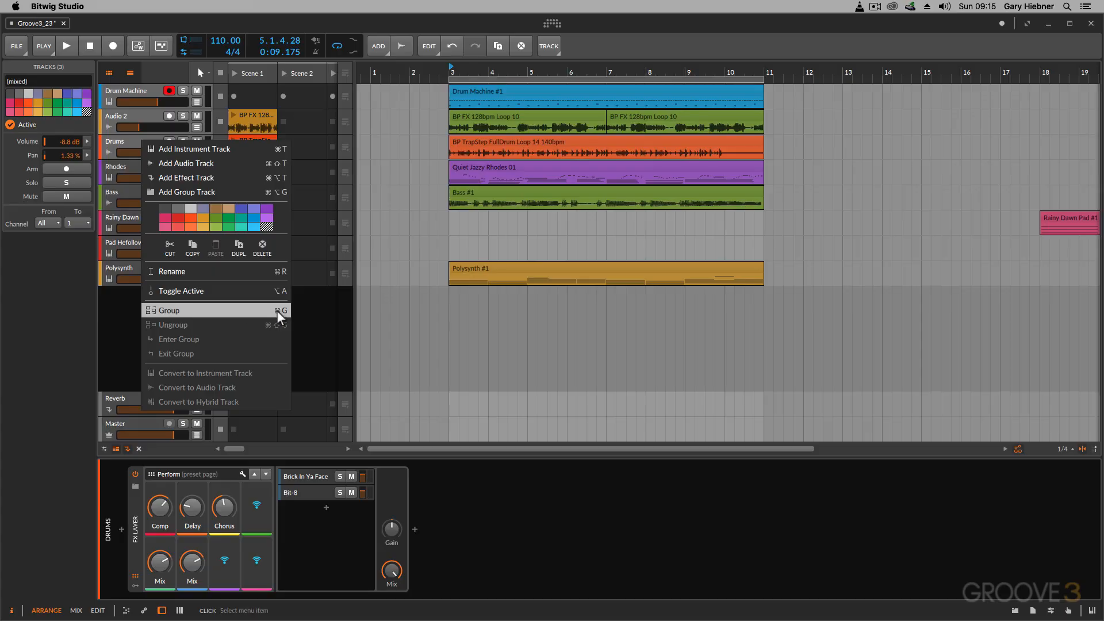
click(279, 313)
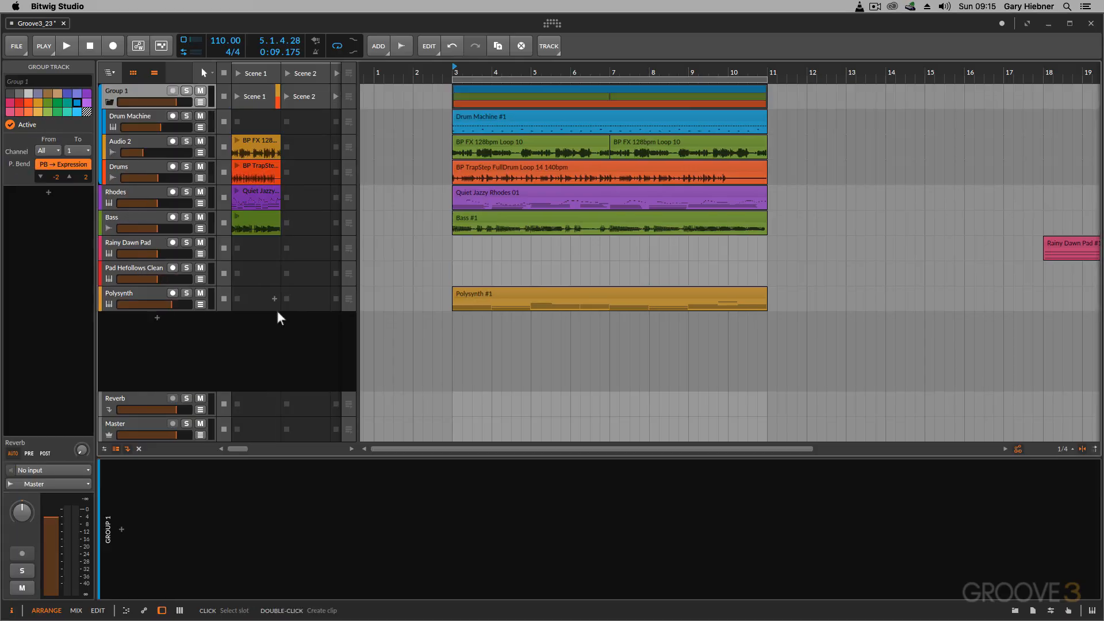
- Collapse and expand the new group track to view it with and without its child tracks
click(110, 102)
click(110, 102)
click(110, 102)
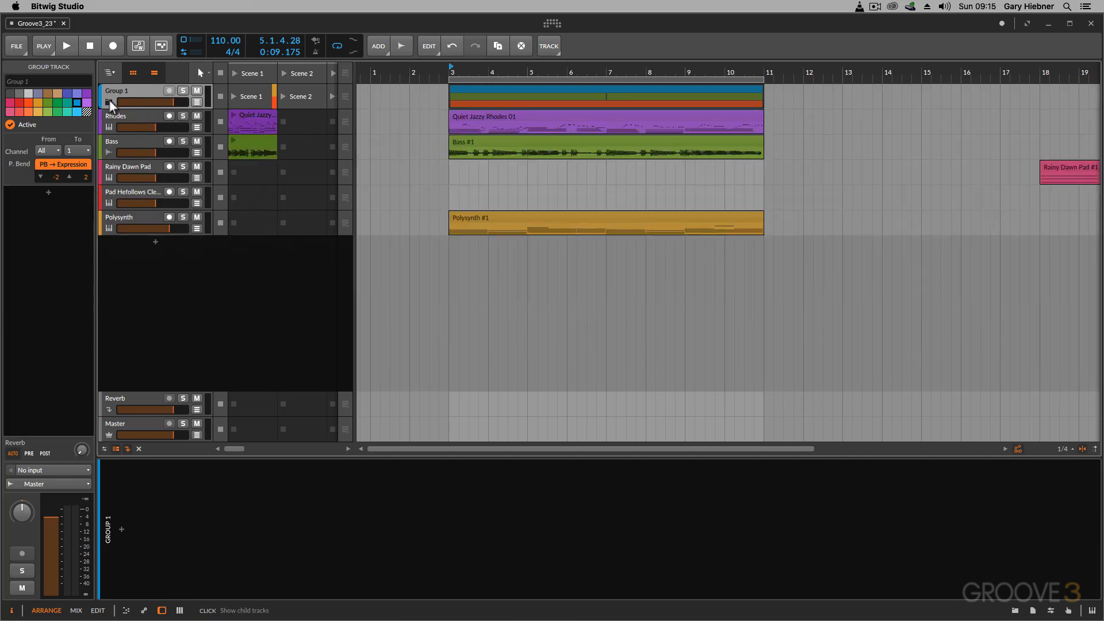
click(110, 103)
click(110, 103)
click(110, 103)
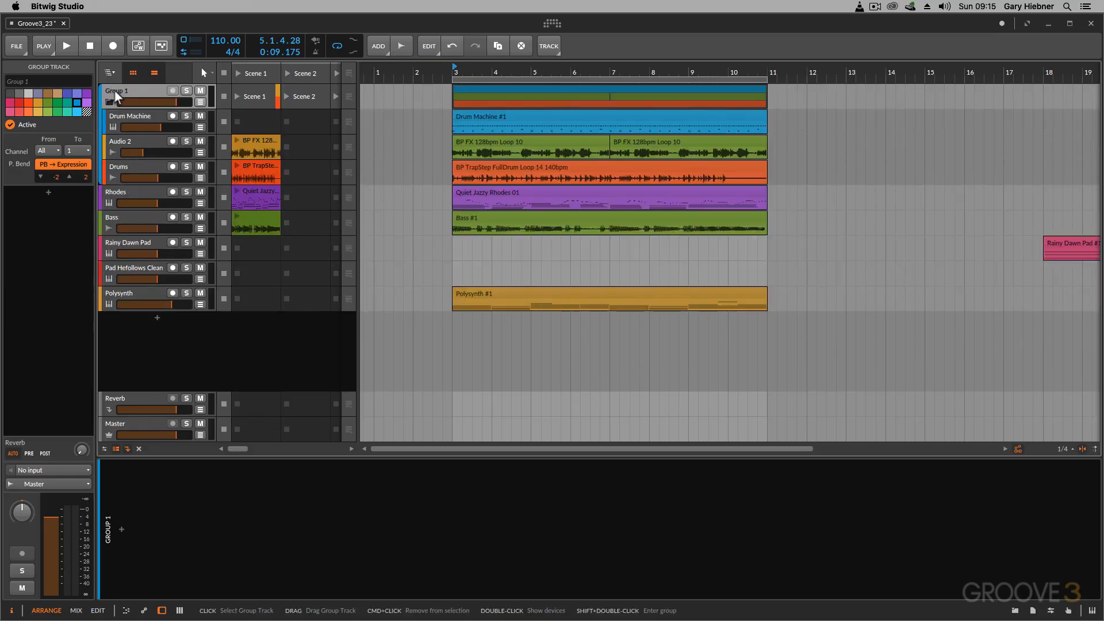
- Rename the new group track to Drums
double_click(115, 93)
text(Drums)
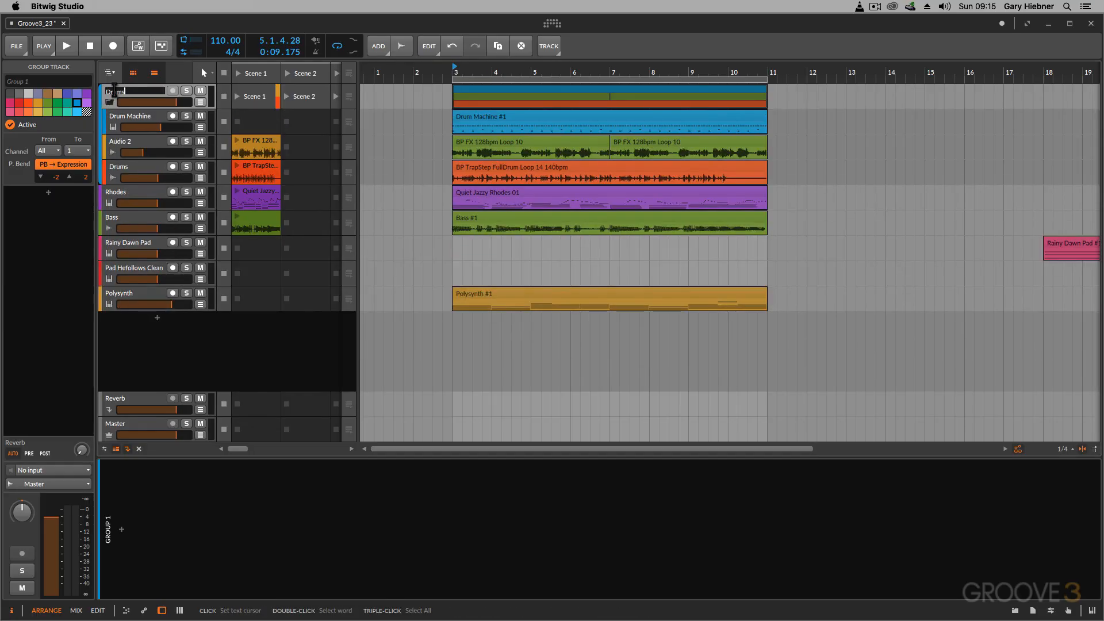
key(Return)
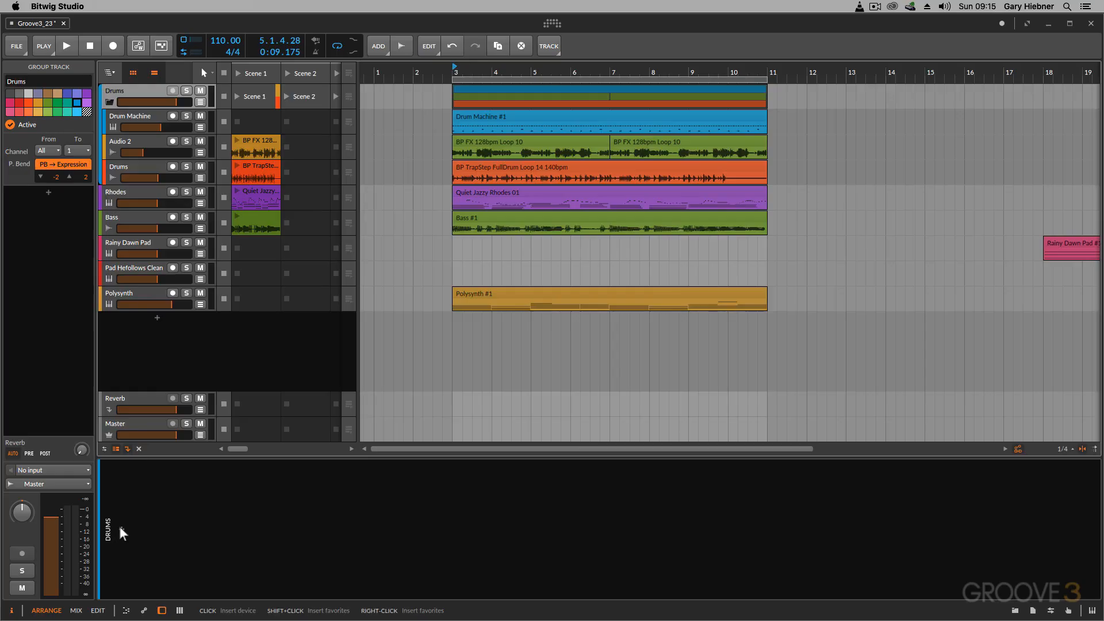
- Insert the Bitwig audio effect Bit-8 into the Drums group's device chain
click(122, 529)
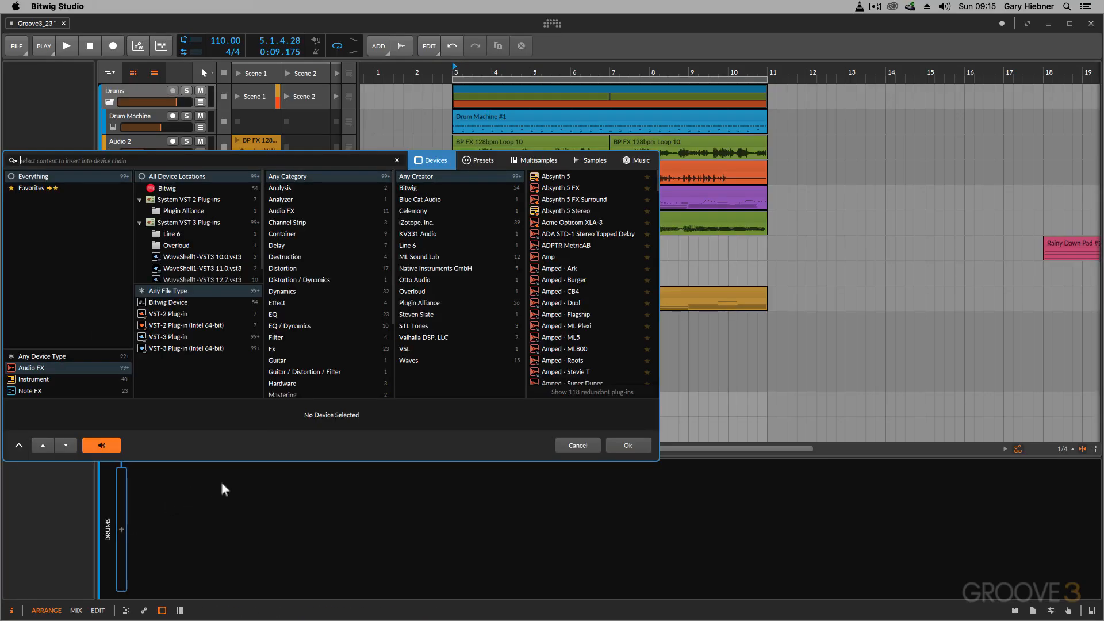
click(172, 305)
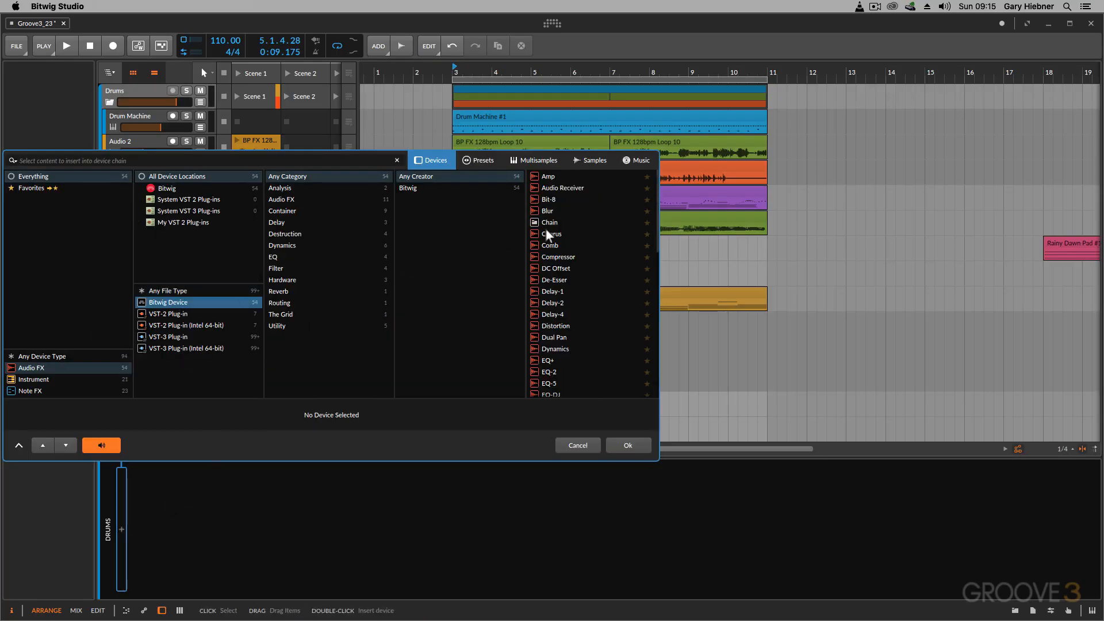
click(549, 199)
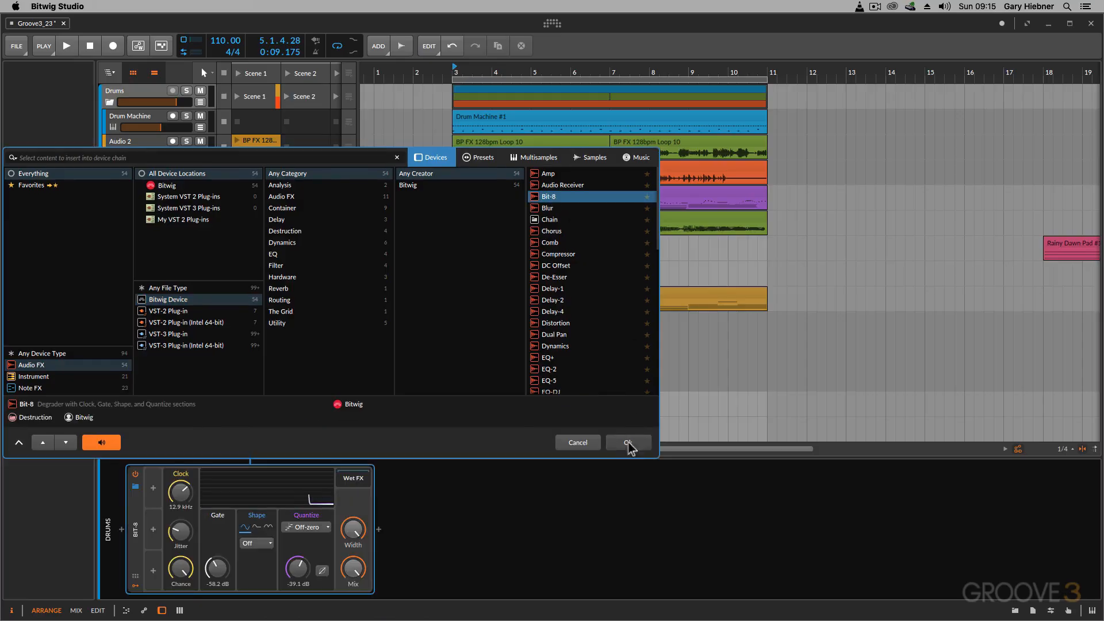
click(629, 445)
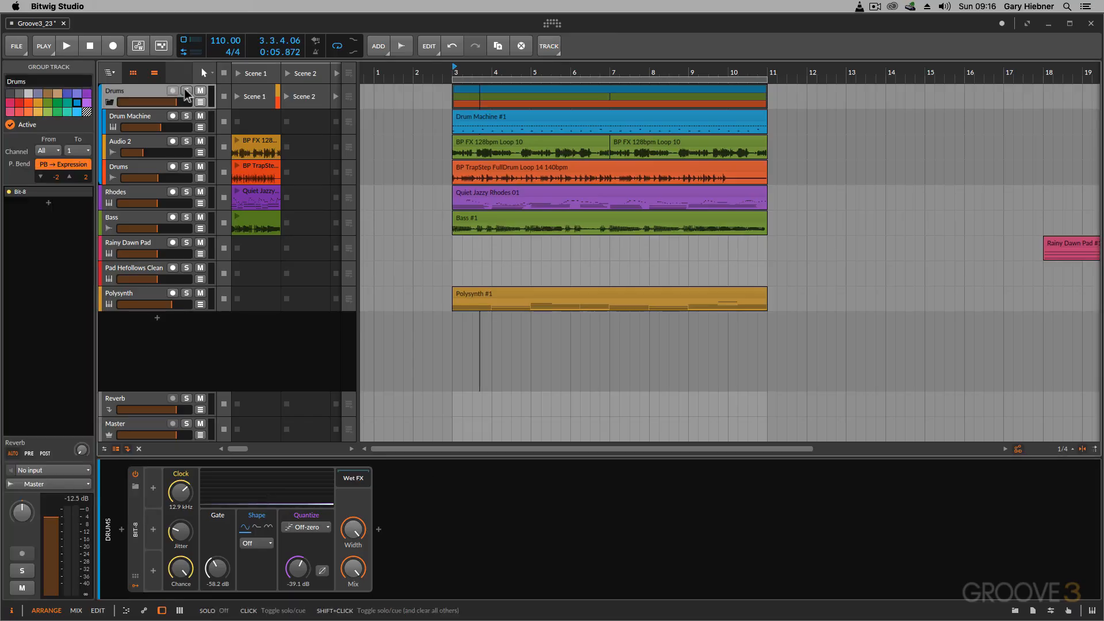
- Solo and audition the Drums group while raising Bit-8's jitter, lowering its clock chance, and setting Quantize to -44.4 dB and Mix to 94.3%
click(186, 90)
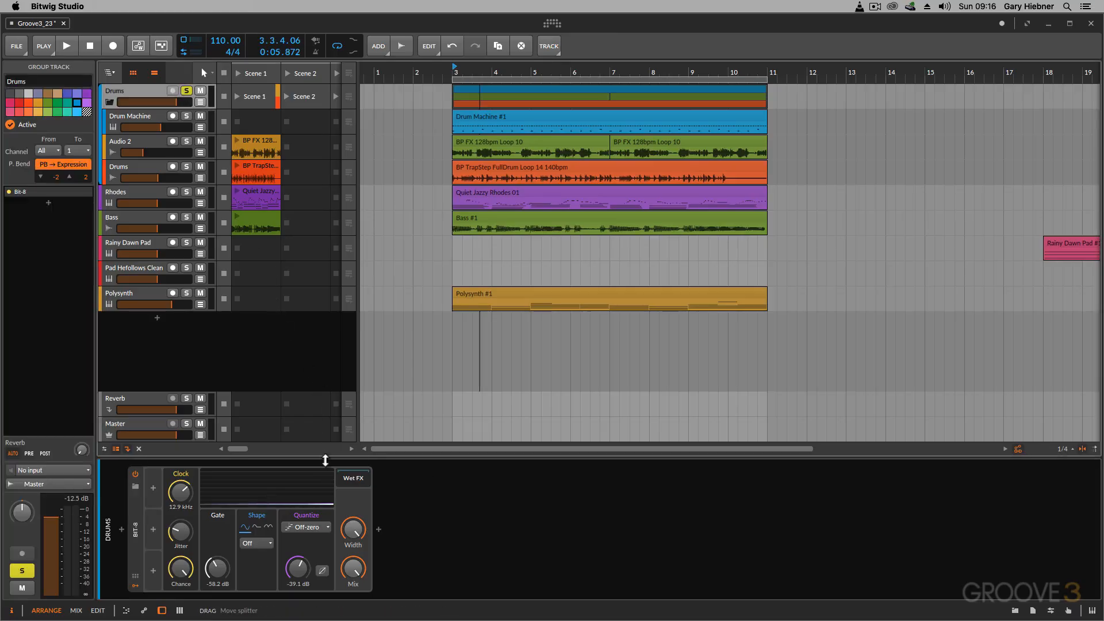
key(space)
drag(181, 530, 181, 505)
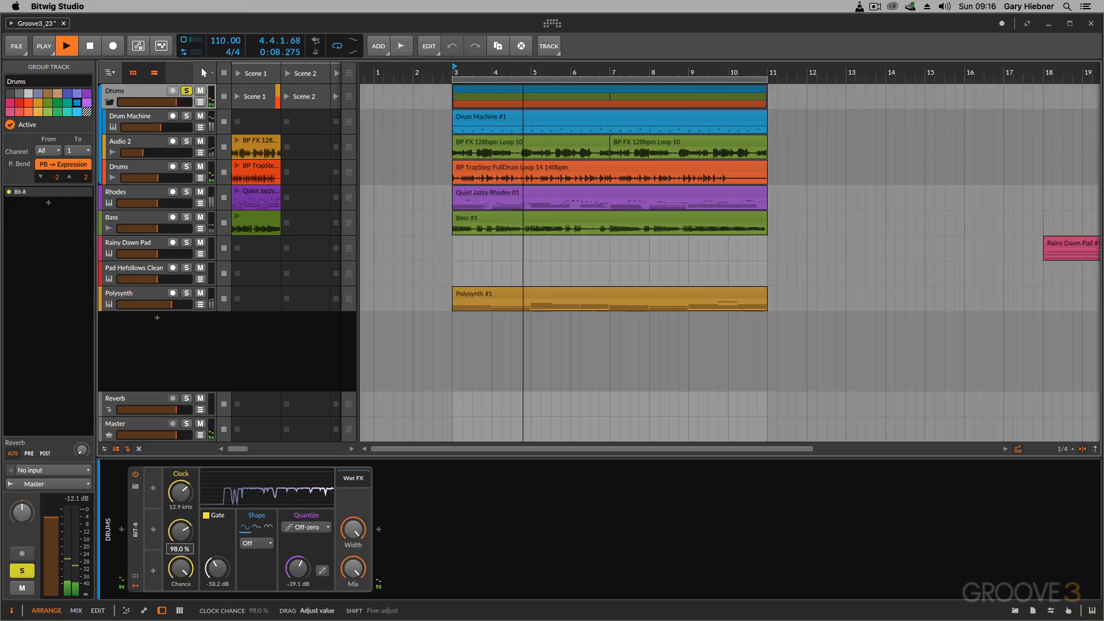
drag(297, 569, 352, 620)
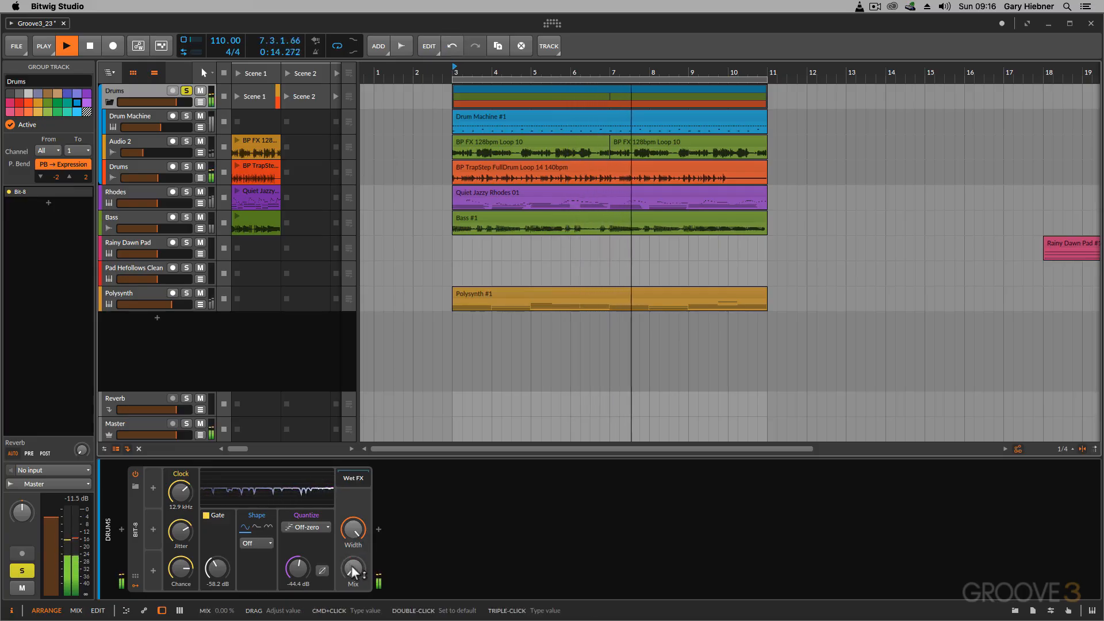
drag(353, 572, 353, 482)
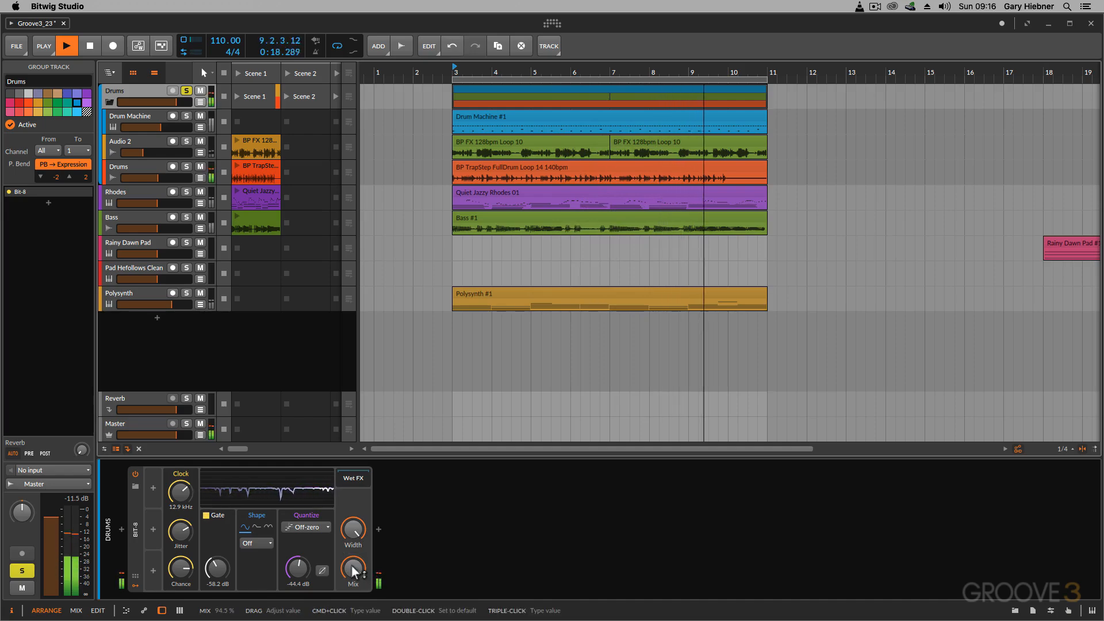
key(space)
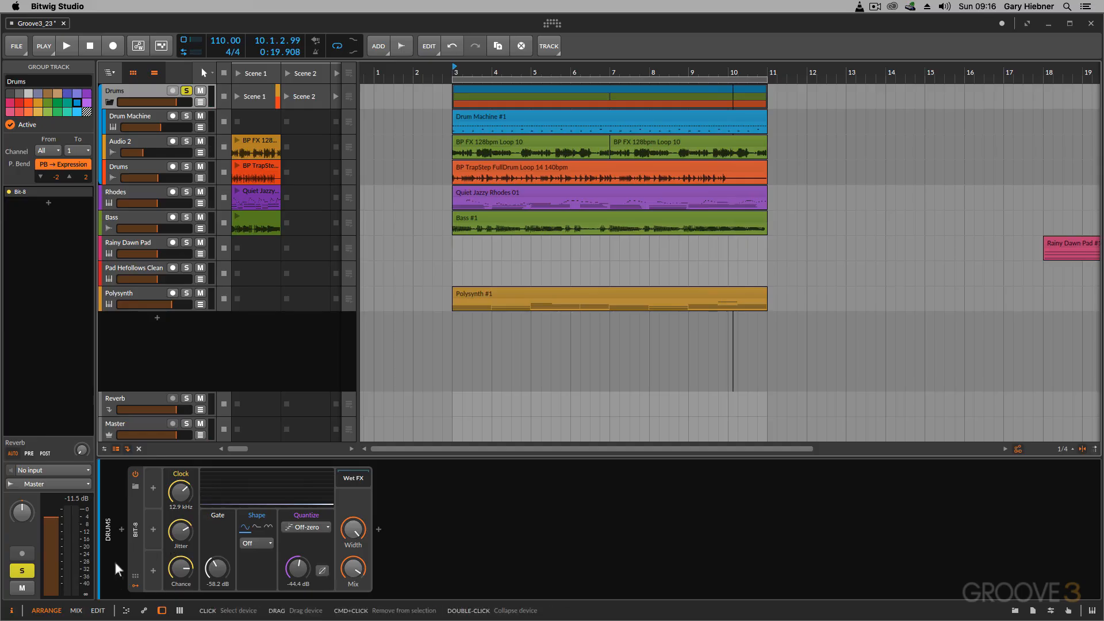
- Show the mixer and toggle the Drum Machine's individual drum chain channels to view them within the Drums group
click(76, 611)
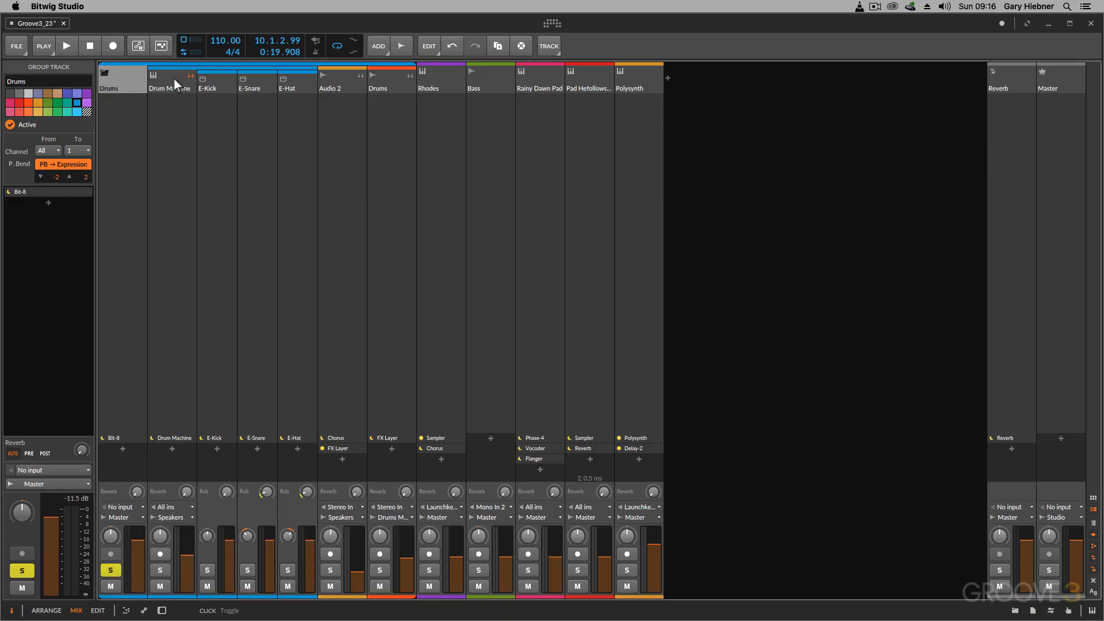
click(189, 75)
click(190, 75)
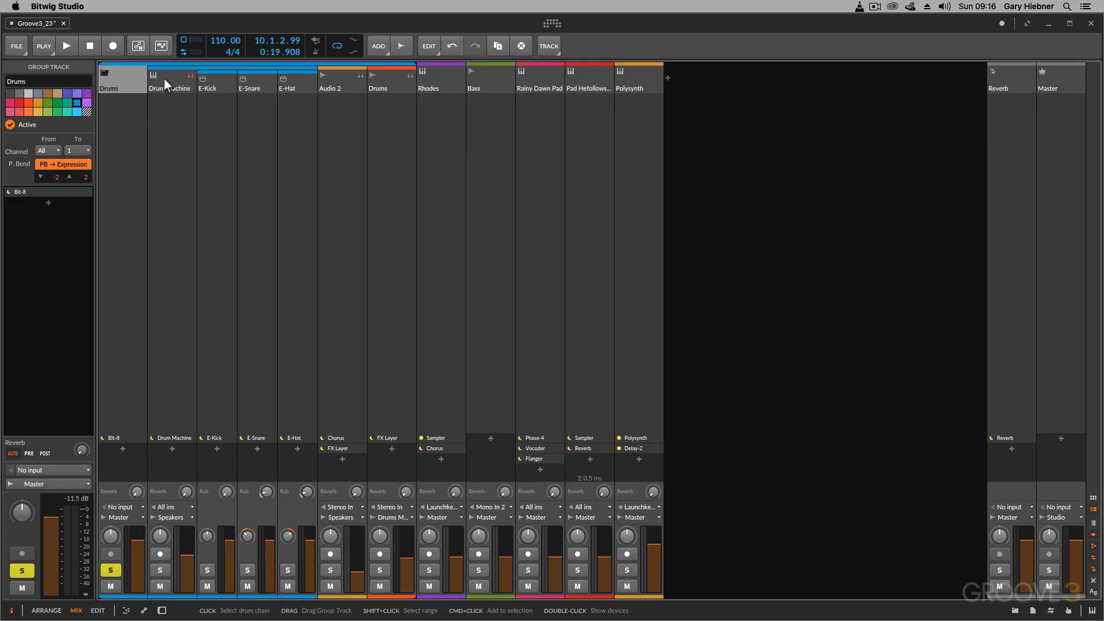